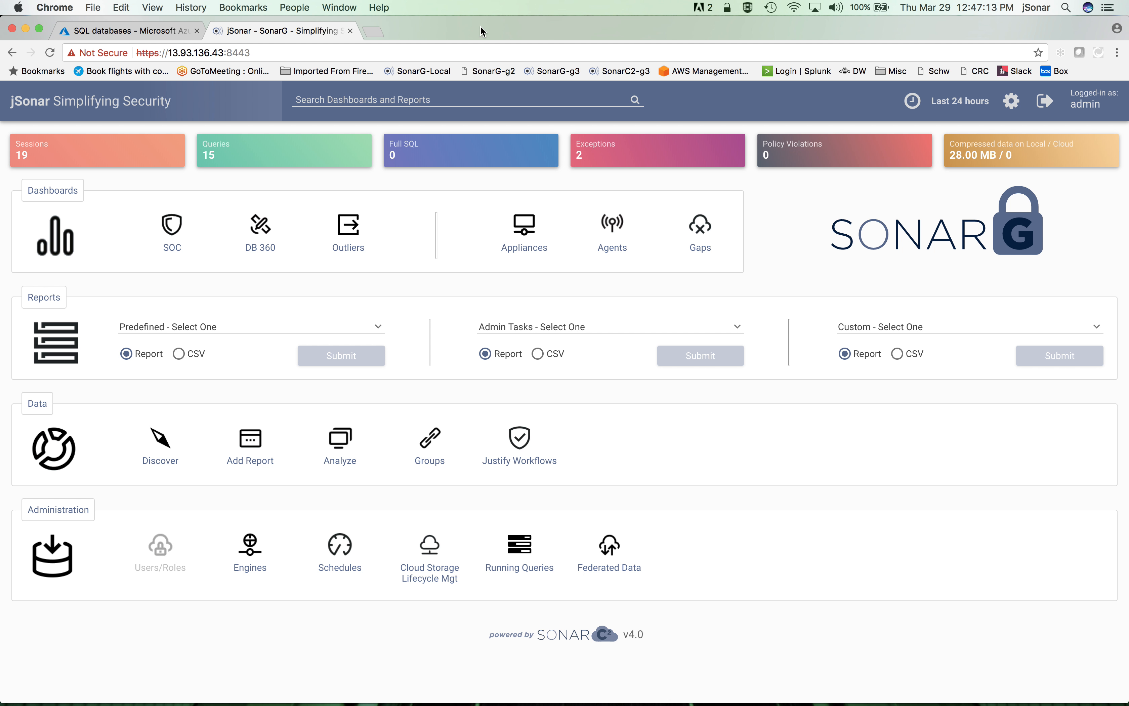
Switch to the Azure portal and open the query editor of the RonDemo SQL database
left_click(156, 34)
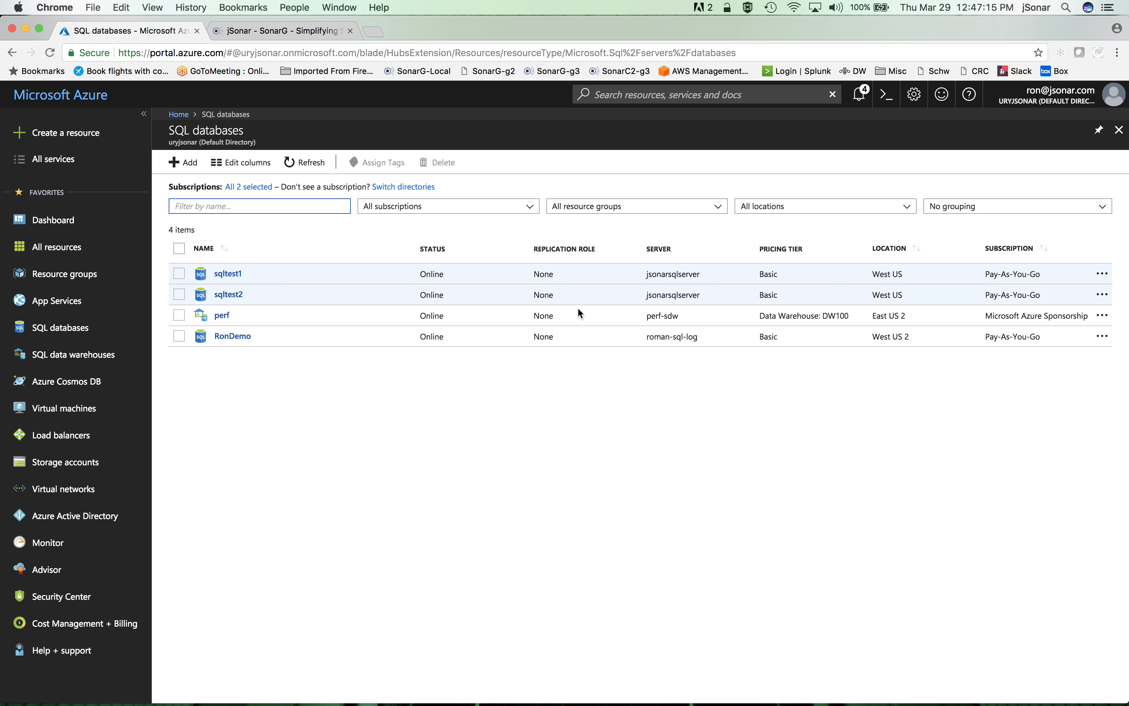
left_click(234, 338)
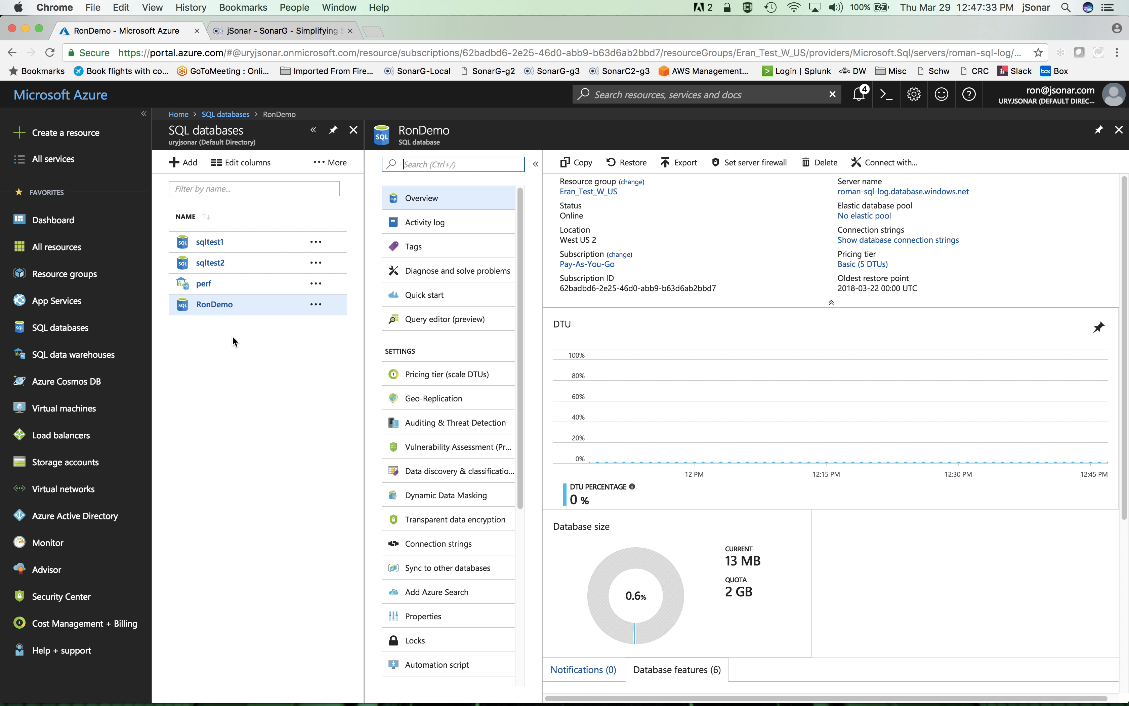
left_click(440, 321)
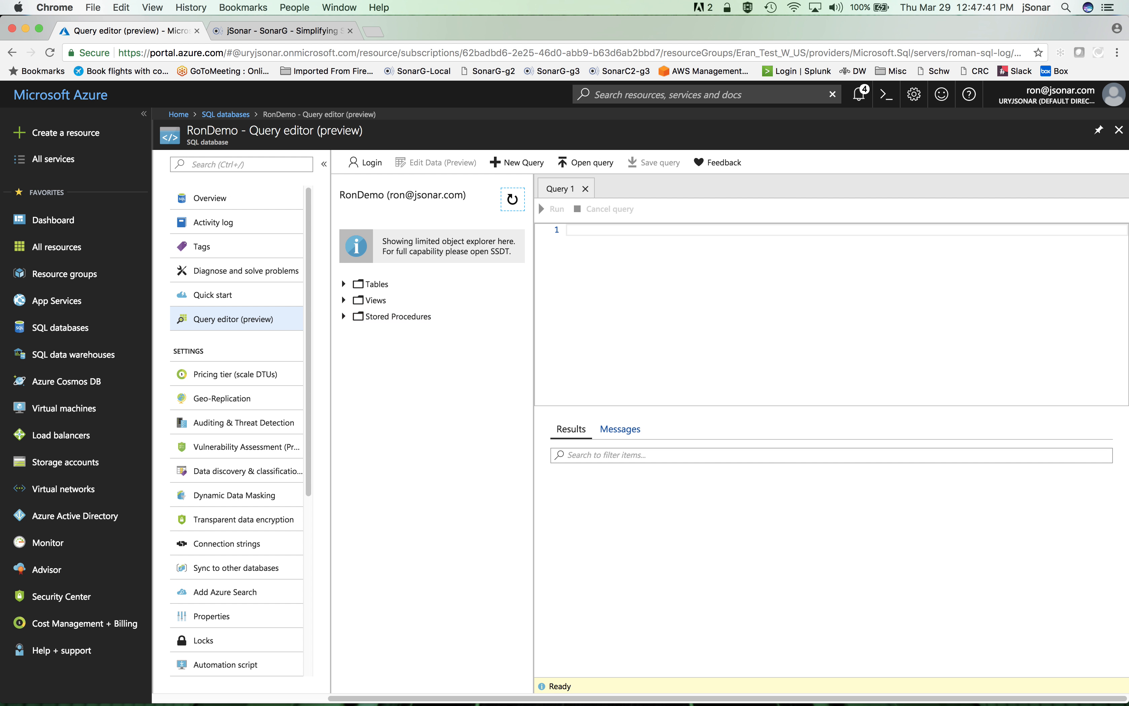
key("super+Tab")
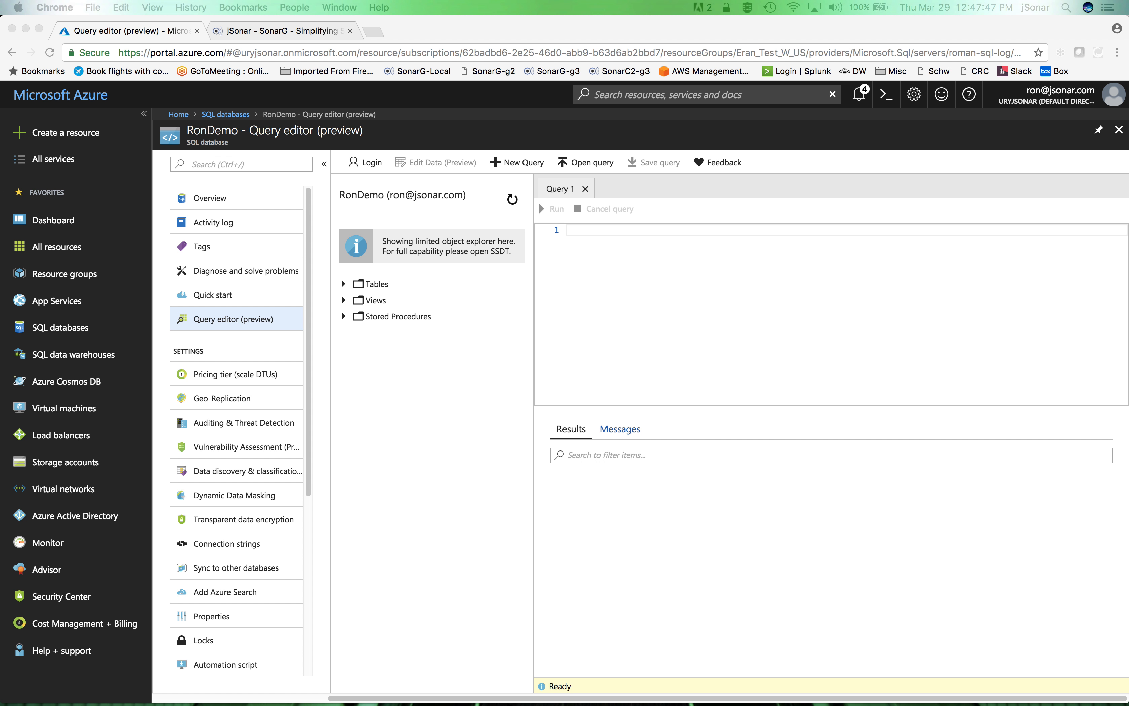
Write the query "select * from employee" in Query 1, leave two line breaks below it, and run it
left_click(594, 243)
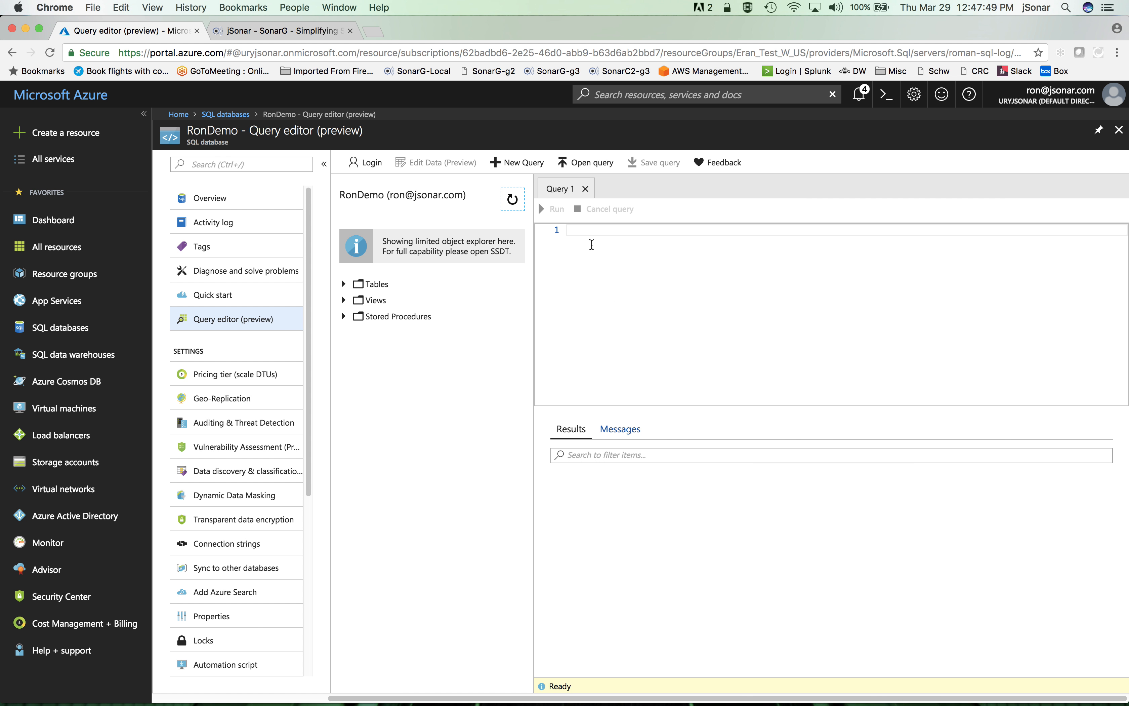
type("select * from epl")
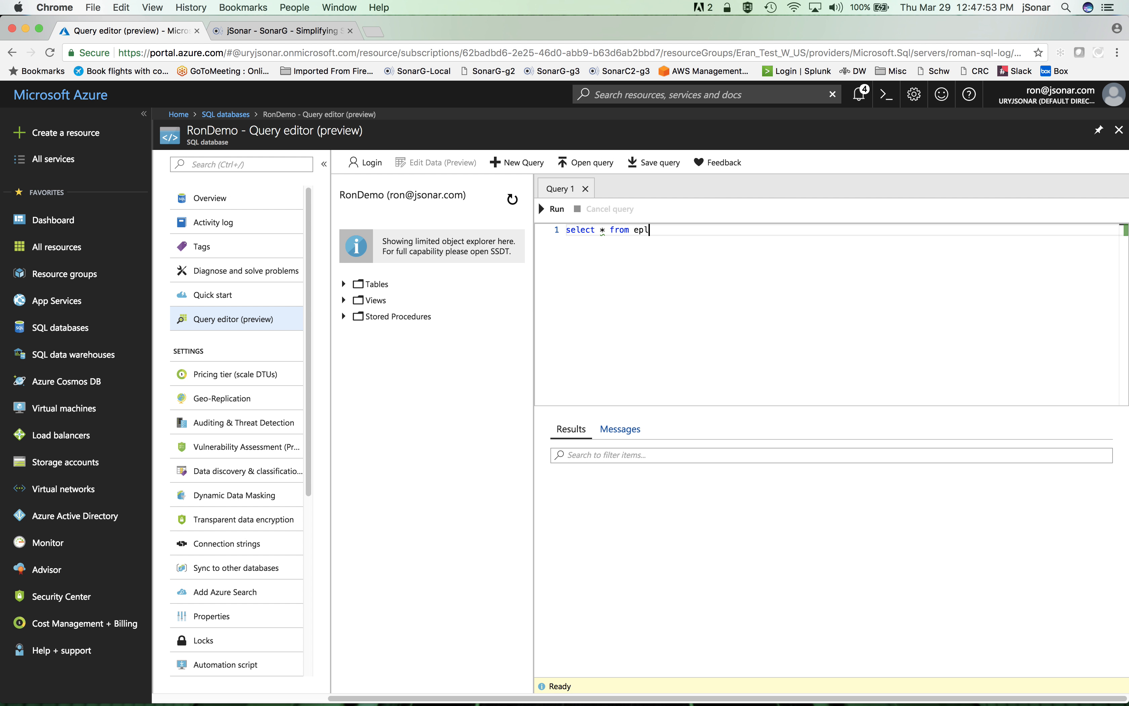
type("oyee")
key("BackSpace")
key("BackSpace")
key("BackSpace")
key("BackSpace")
key("BackSpace")
key("BackSpace")
type("mployee")
key("Return")
key("Return")
left_click(554, 209)
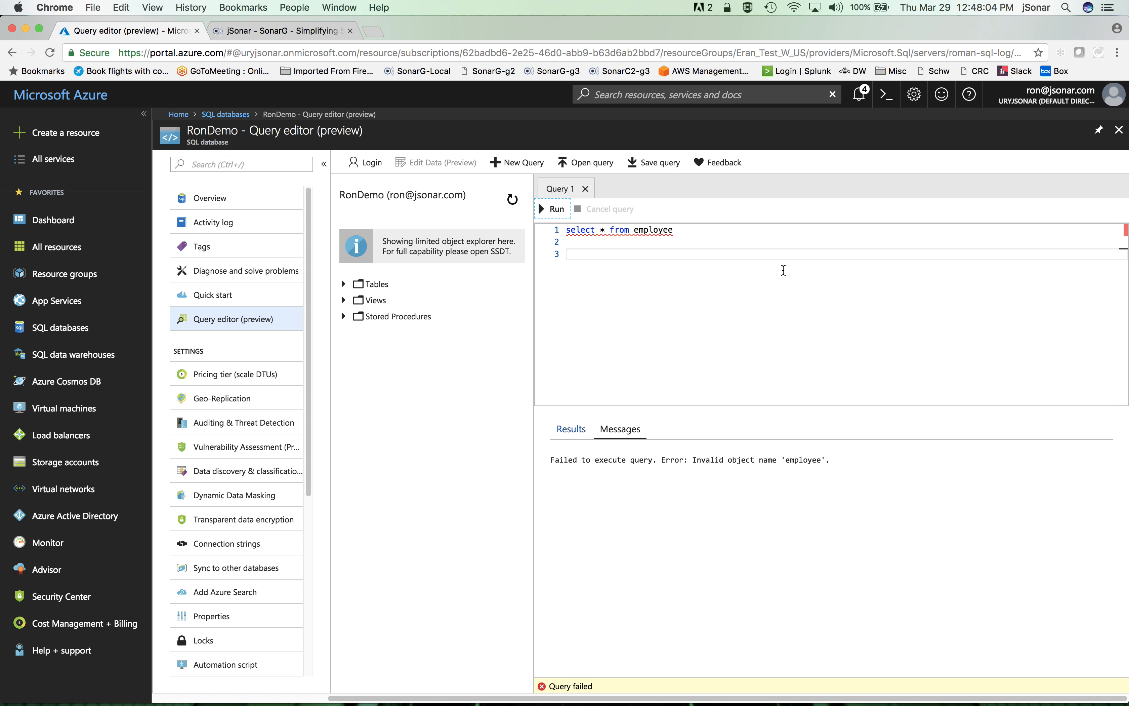
Correct the table name in the query to employees and run it again
left_click(675, 232)
type("s")
left_click(551, 209)
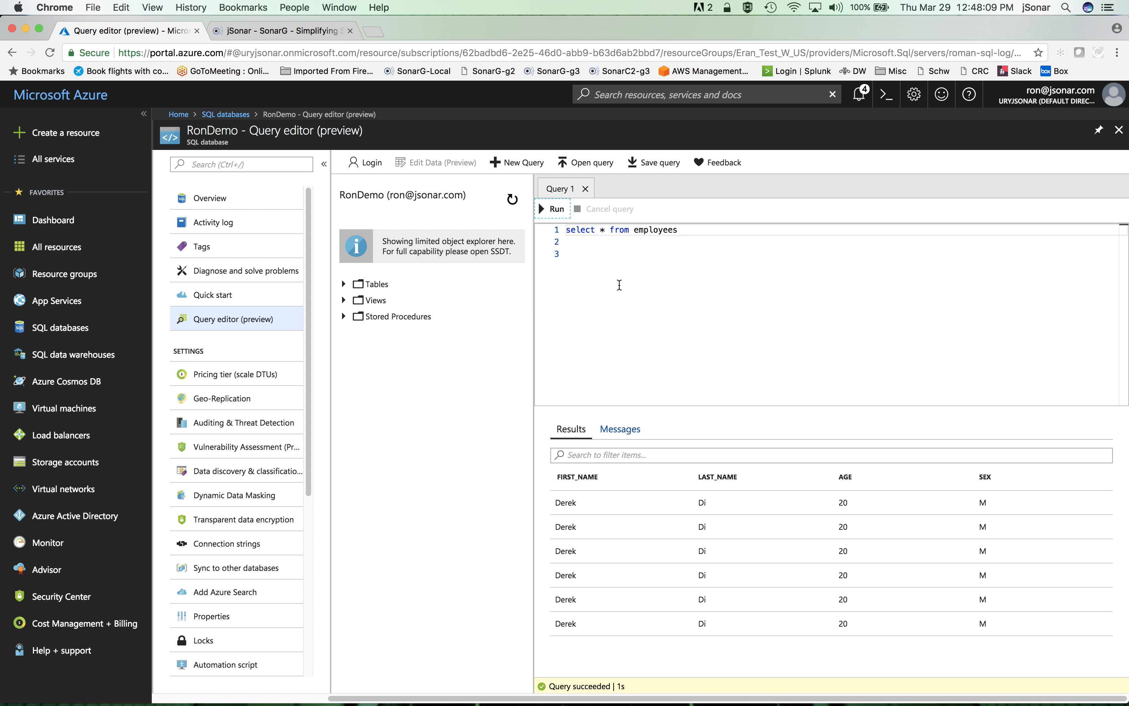
Paste the INSERT INTO employees statement on line 3 and complete its VALUES with a first name, a last name, age 35 and sex 'M'
left_click(577, 258)
type("INSERT INTO employees(FIRST_NAME, LAST_NAME, AGE, SEX) VALUES (")
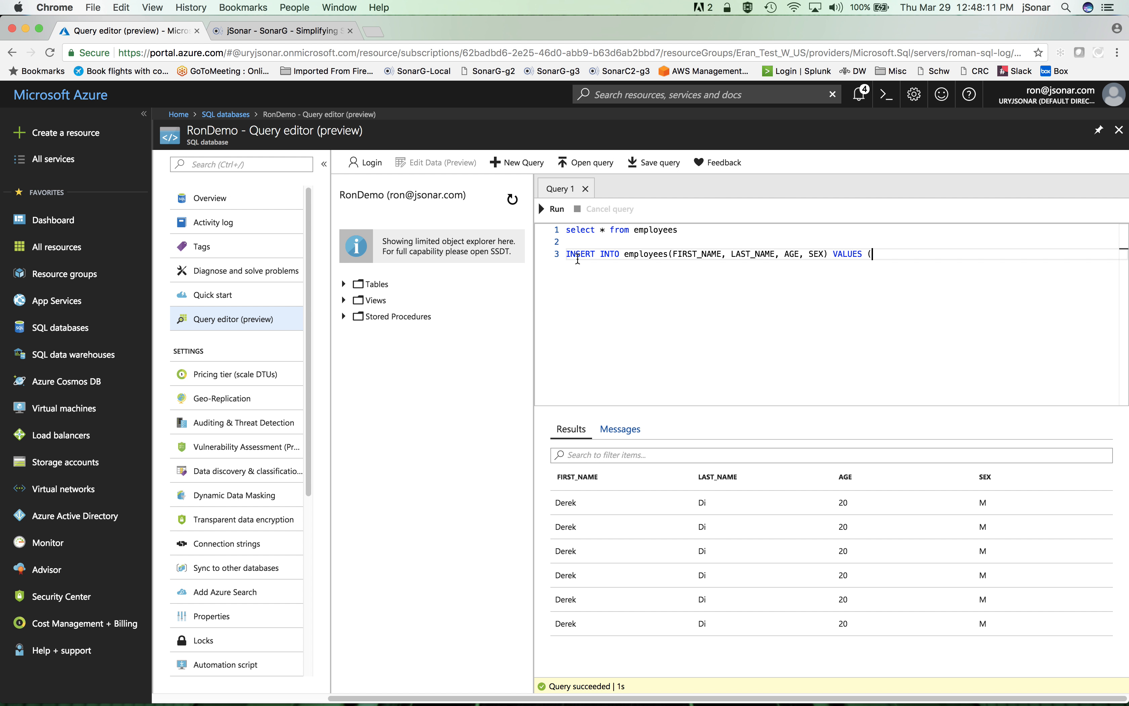
type("'joe', 'JS', 35, 'M')")
Run the INSERT statement on its own and rerun only "select * from employees"
left_click_drag(995, 256, 563, 255)
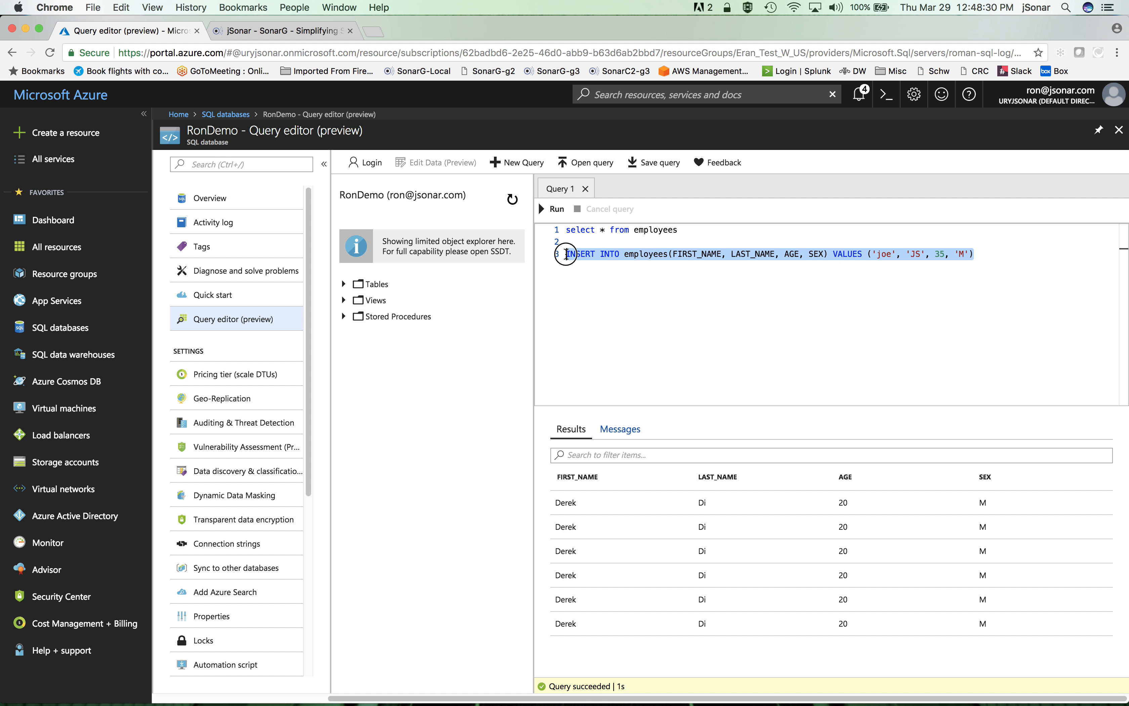
left_click(555, 209)
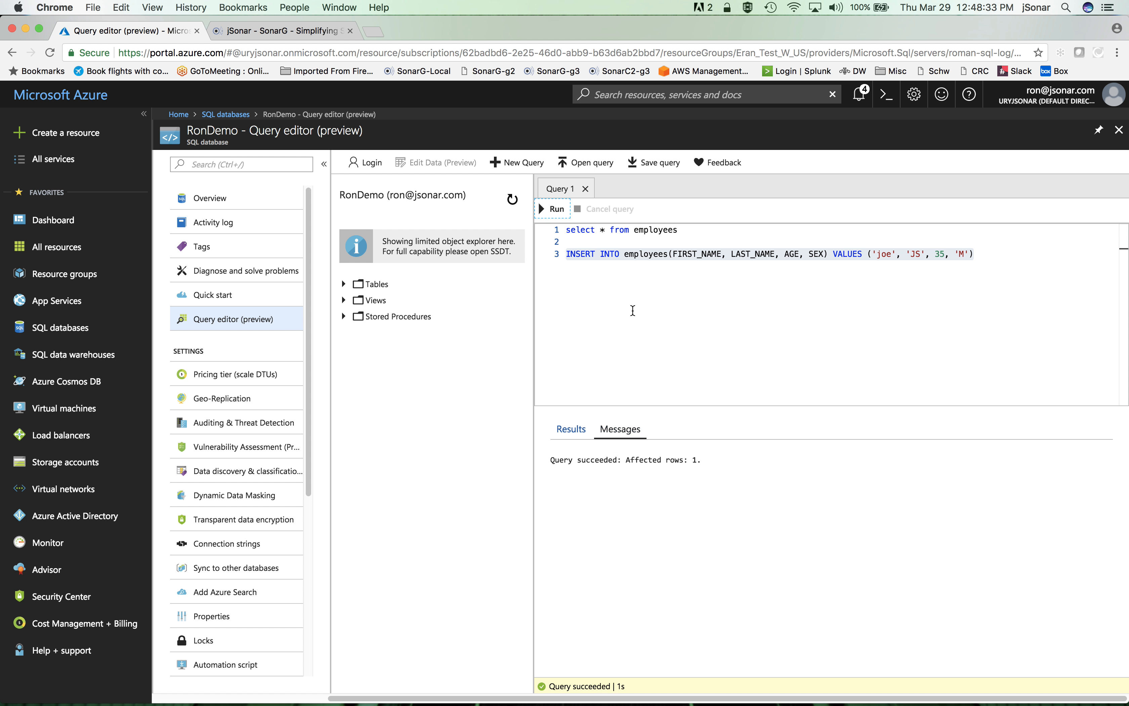
left_click_drag(696, 229, 560, 232)
left_click(553, 209)
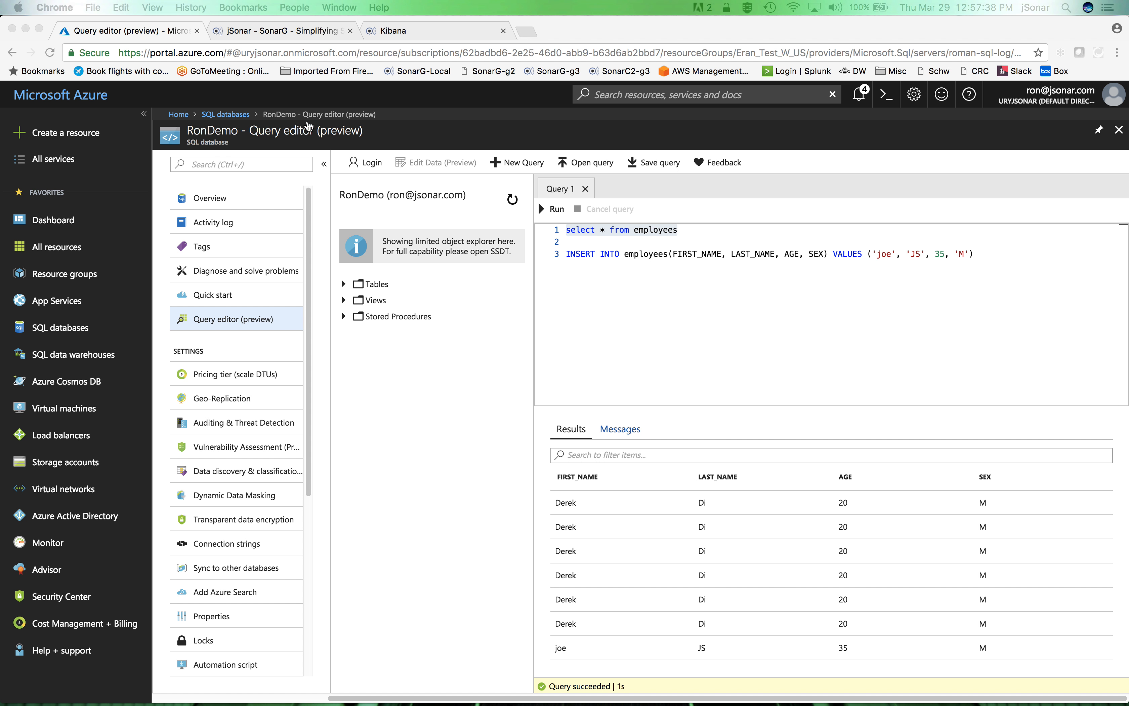
Switch to Kibana, refresh the Discover hits for the last 30 minutes and add Database Name as a column
left_click(424, 30)
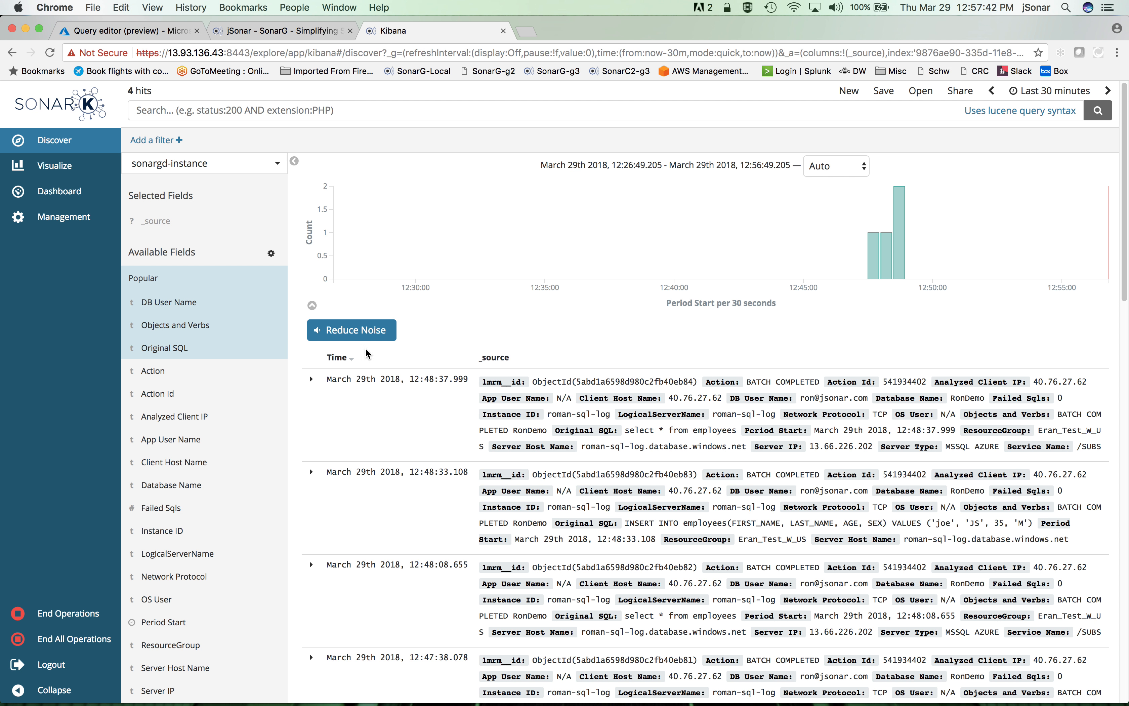
left_click(1097, 112)
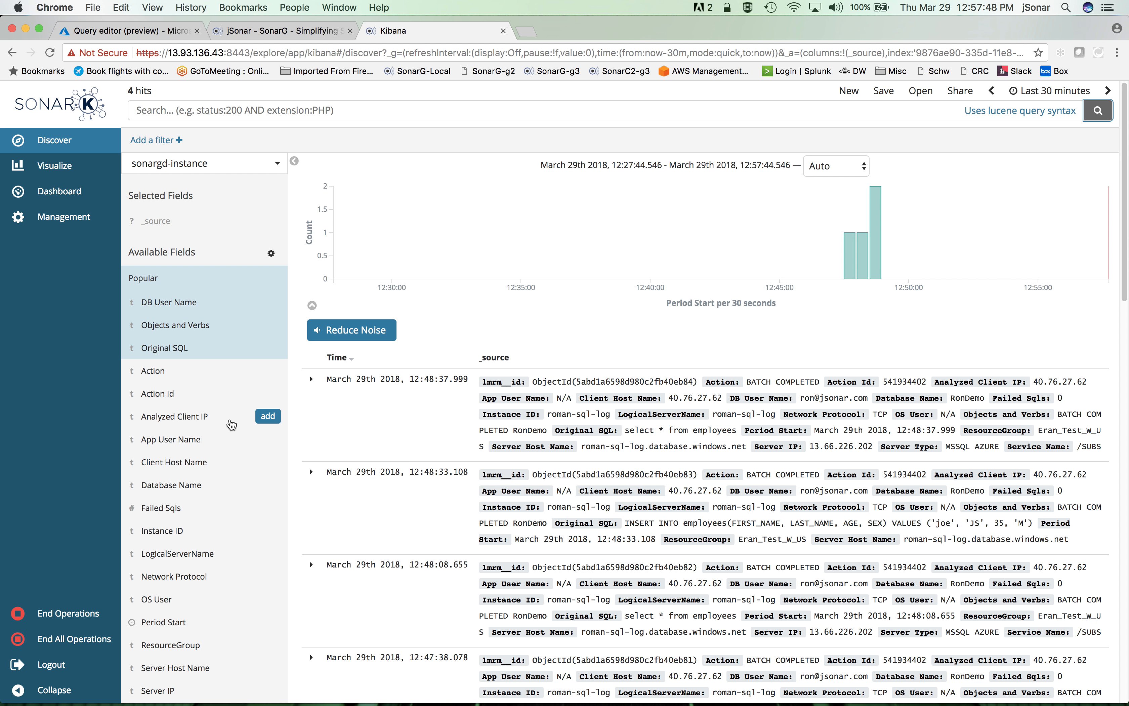
left_click(268, 490)
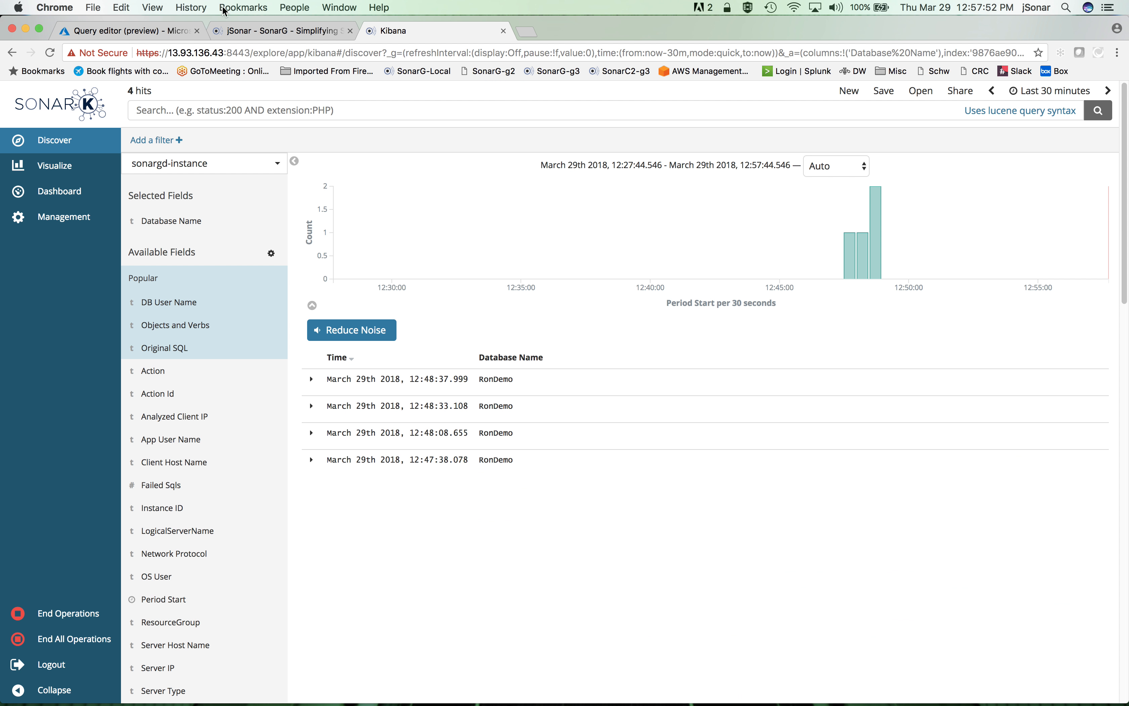
Add Original SQL as a column to the Kibana hits and highlight the inserted values in the INSERT entry
left_click(148, 32)
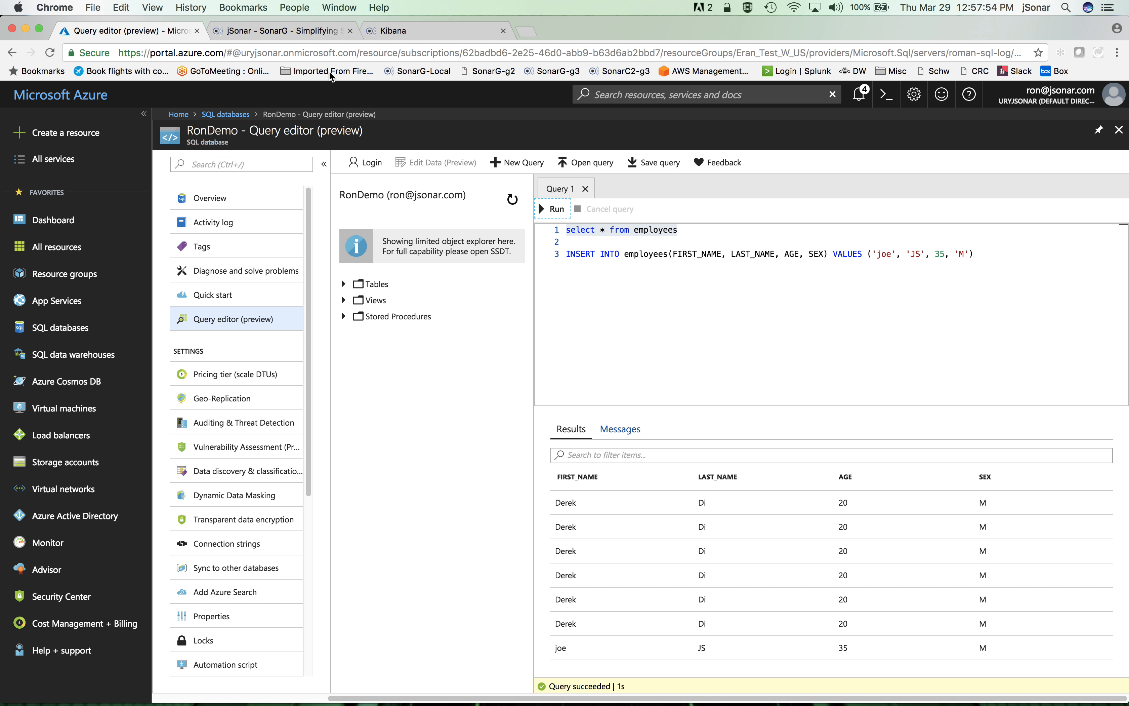
left_click(438, 31)
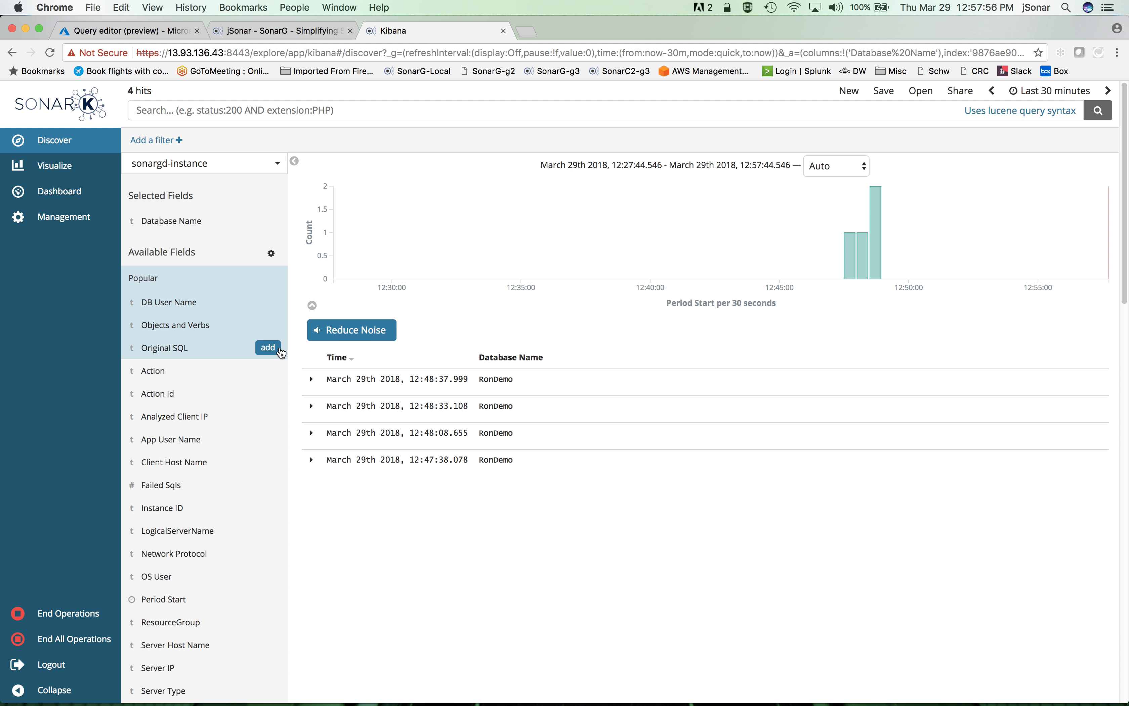
left_click(274, 349)
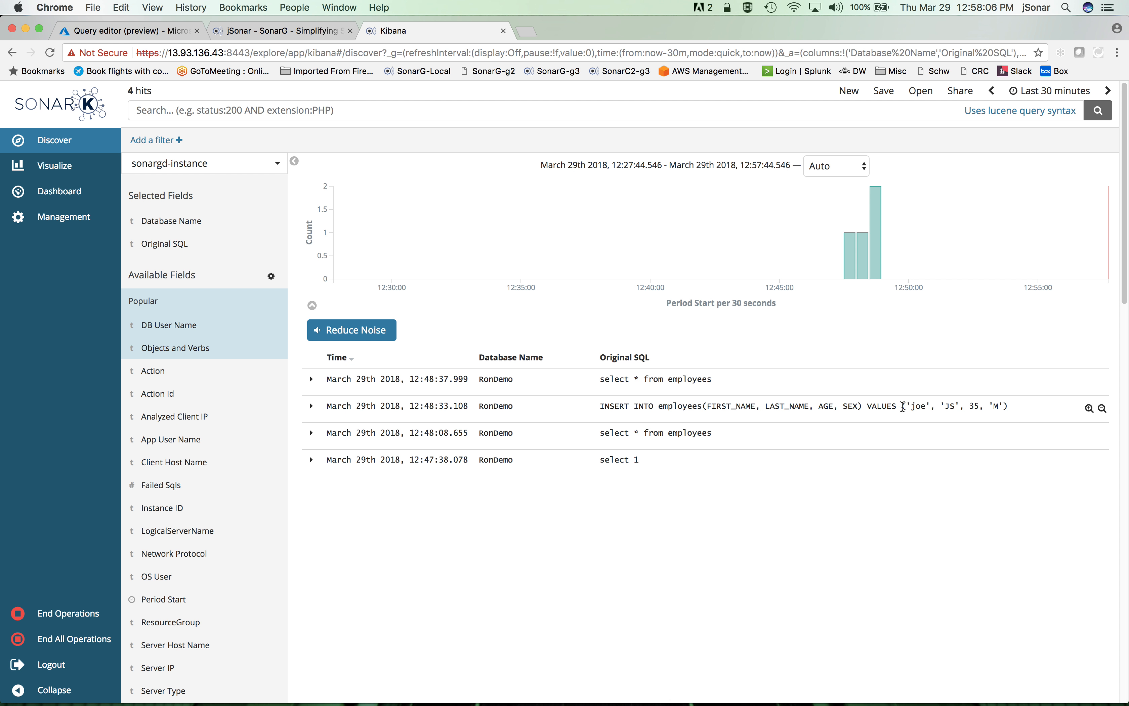
left_click_drag(903, 406, 1004, 406)
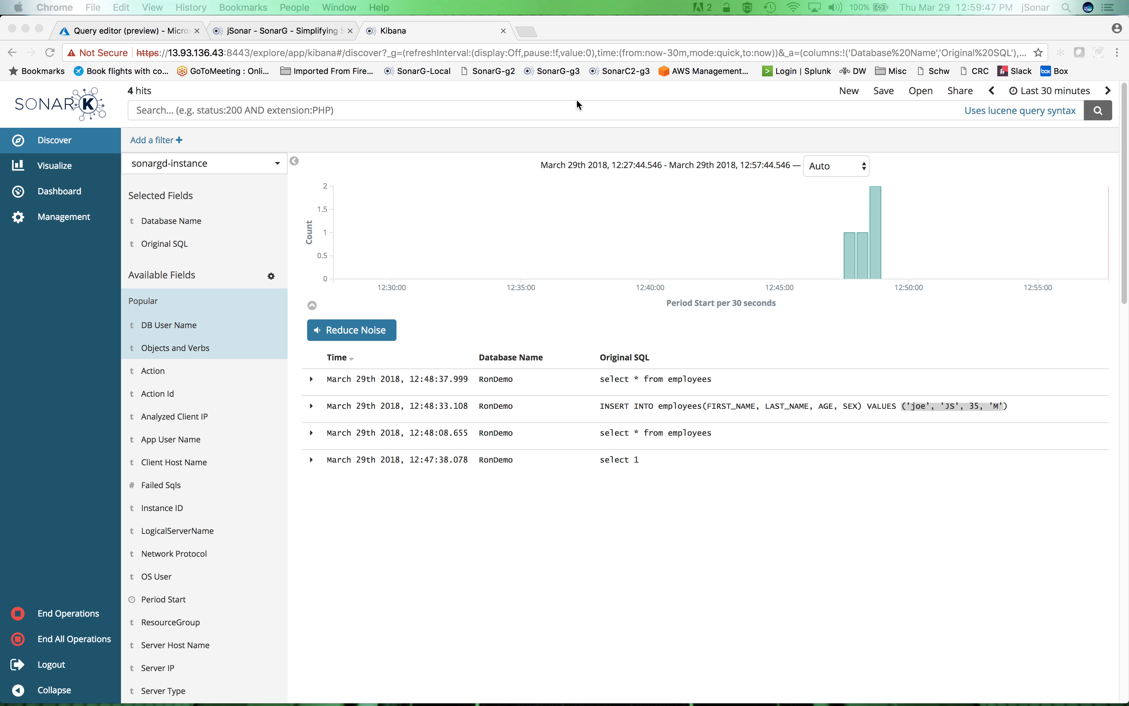
Switch back to the Azure query editor and change the INSERT statement's first name to the new employee's and its sex to 'F'
left_click(491, 88)
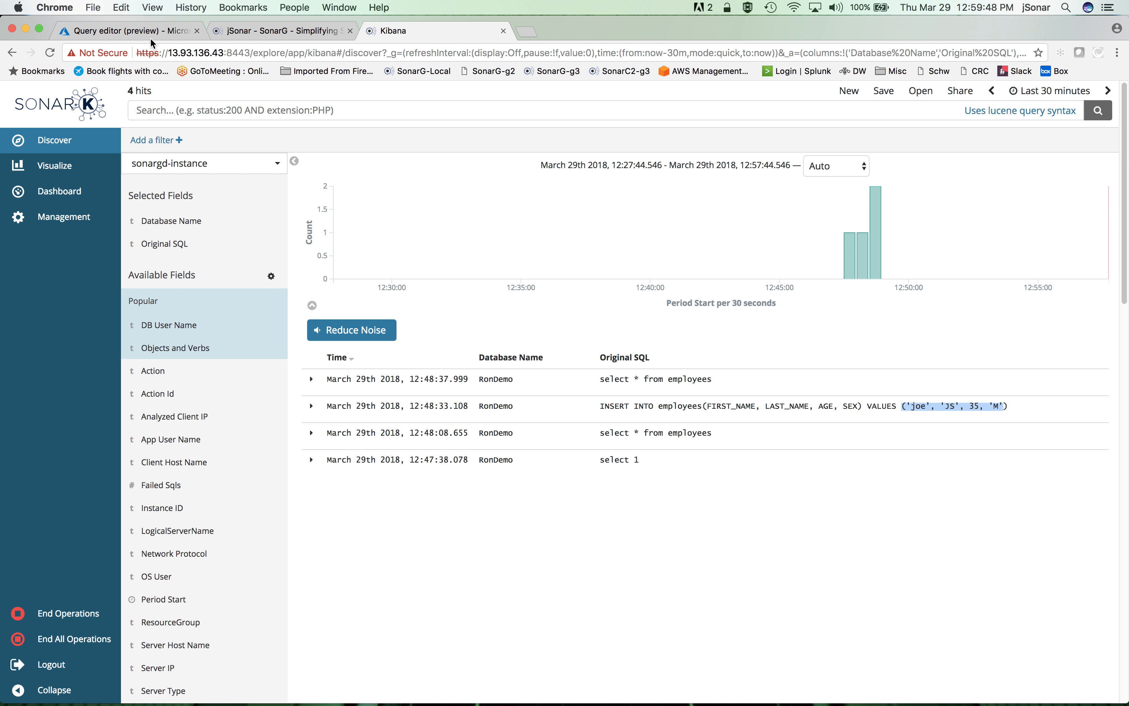
left_click(133, 31)
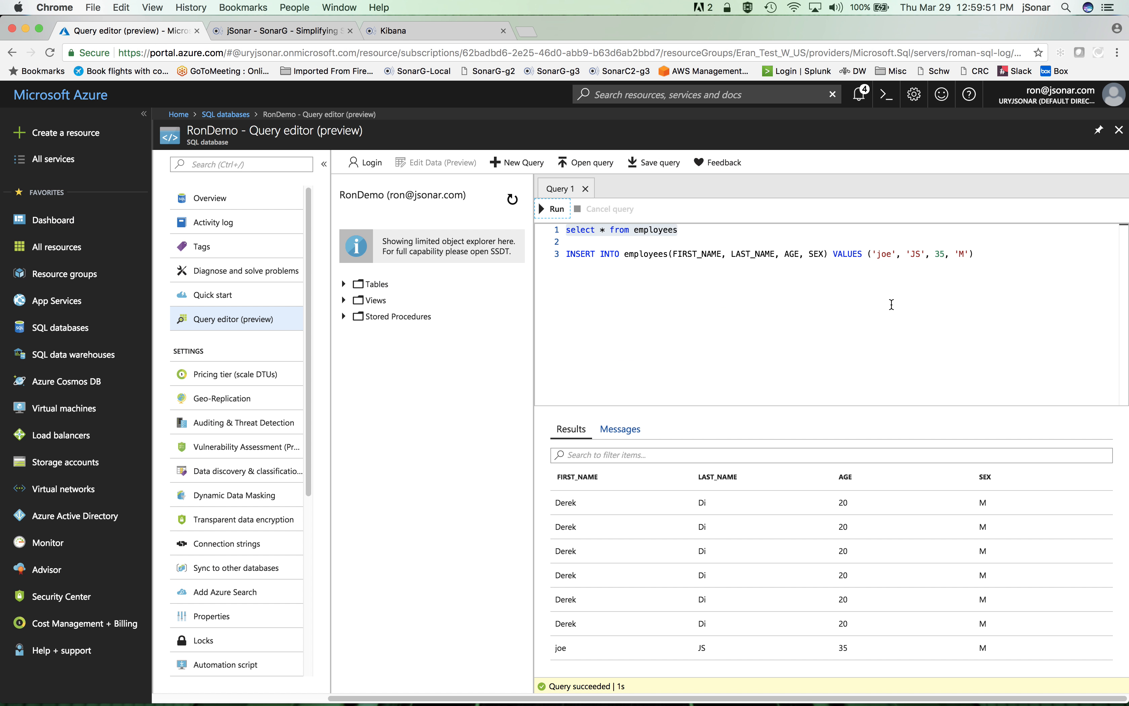
left_click_drag(974, 255, 571, 246)
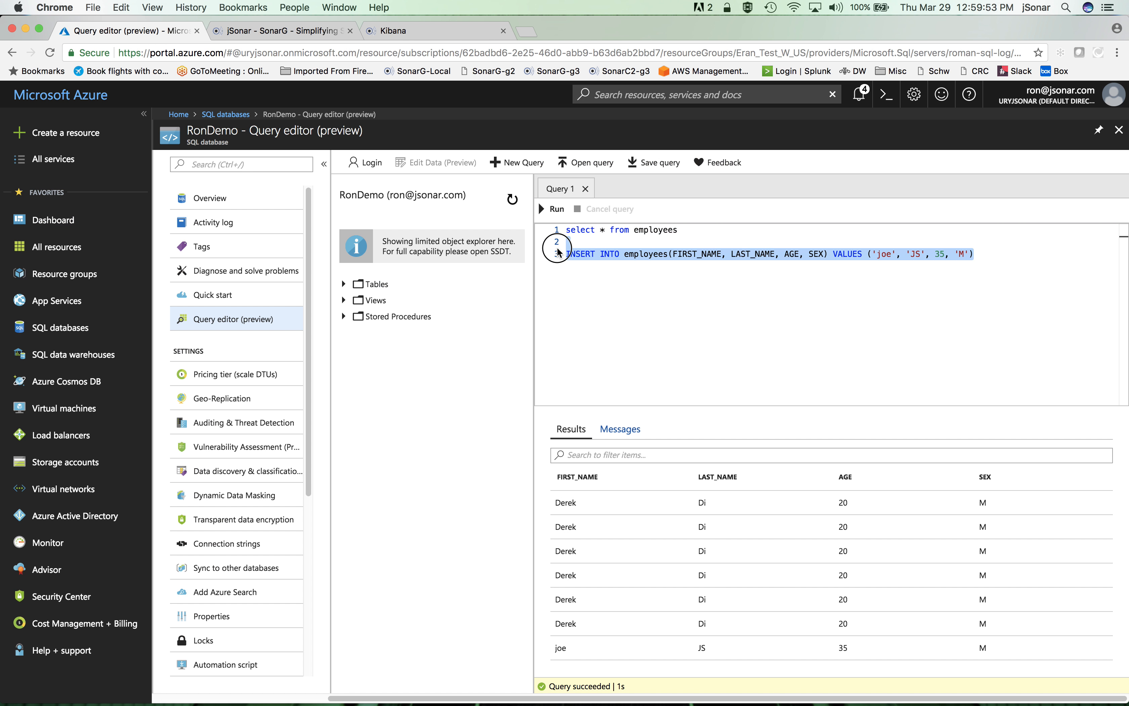
left_click(743, 293)
left_click_drag(877, 254, 892, 254)
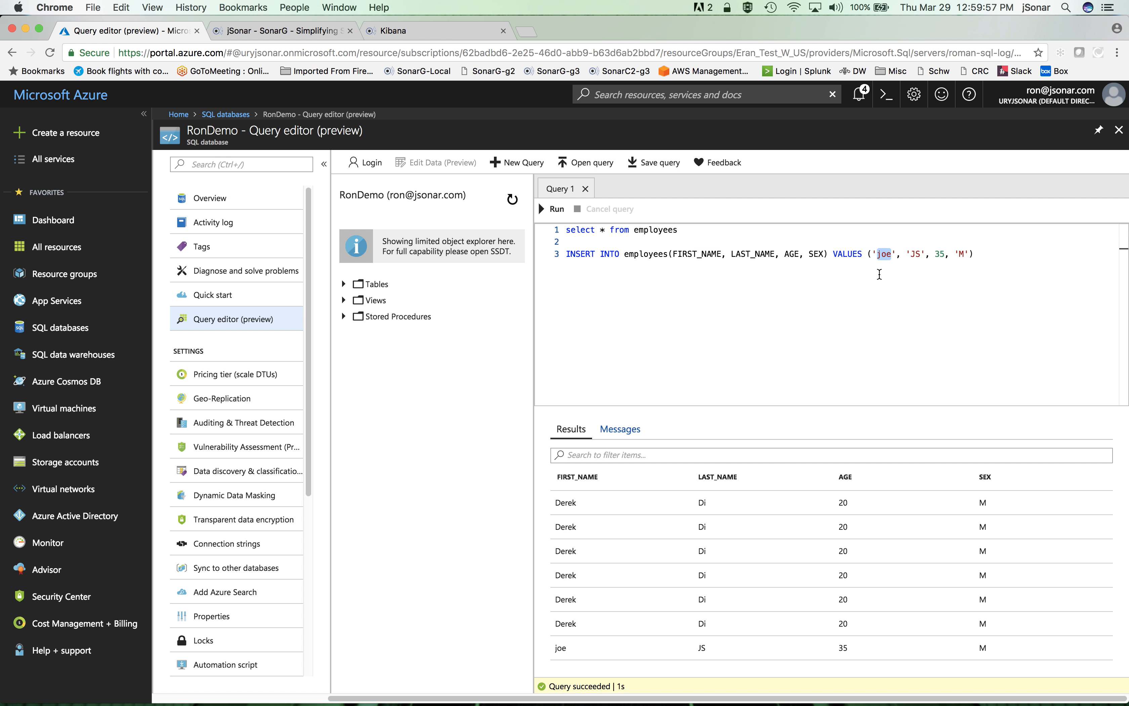
type("Jane")
left_click(972, 254)
key("BackSpace")
type("F")
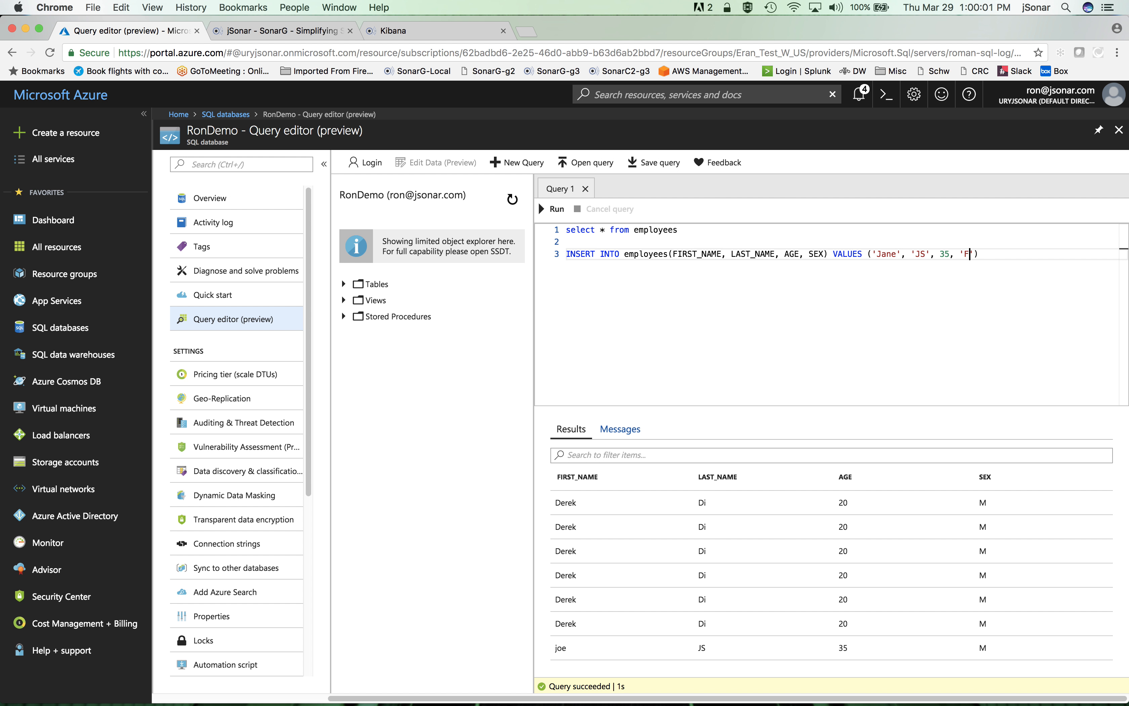
Set the age in the INSERT statement to 32 and run only that statement
key("Left")
key("Left")
key("Left")
key("Left")
key("BackSpace")
type("2")
key("End")
left_click(558, 255, "shift")
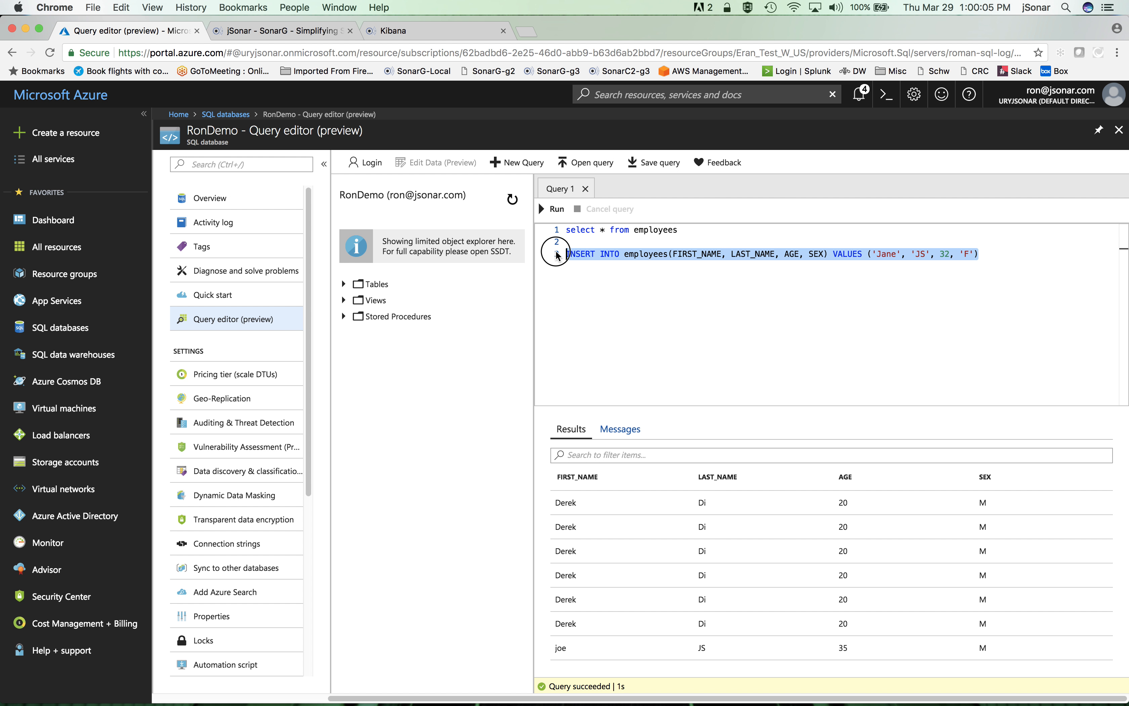
left_click(554, 211)
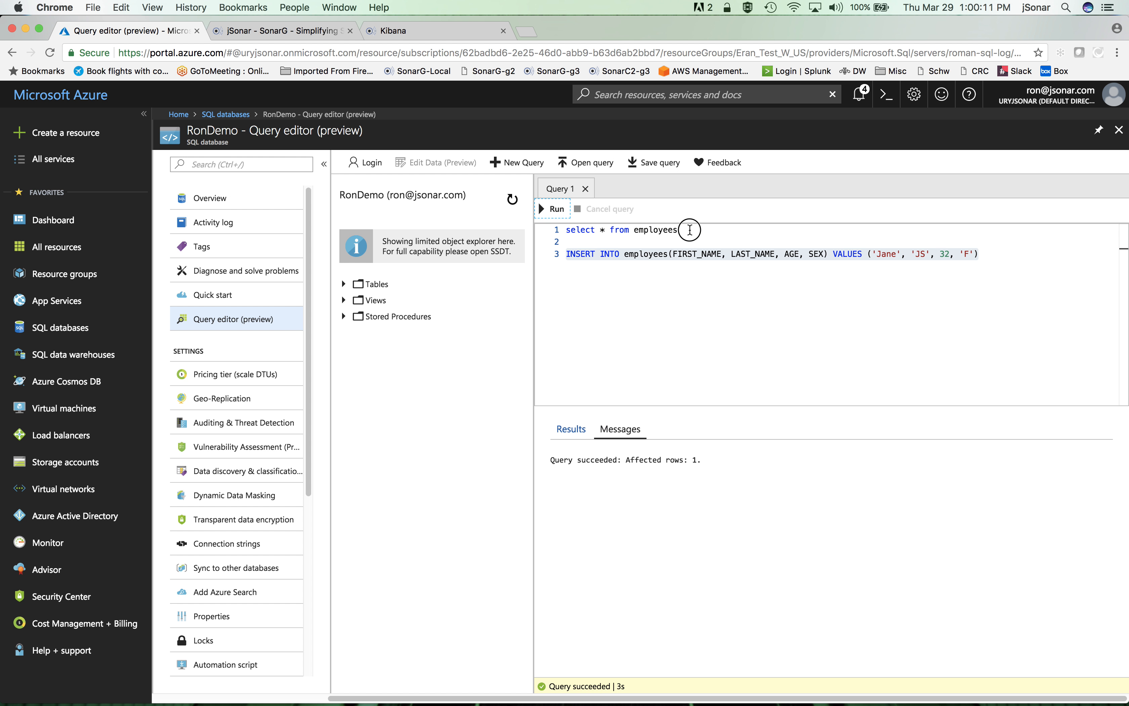
Rerun only "select * from employees" and examine the returned rows for the new employee
left_click_drag(695, 229, 562, 229)
left_click(552, 218)
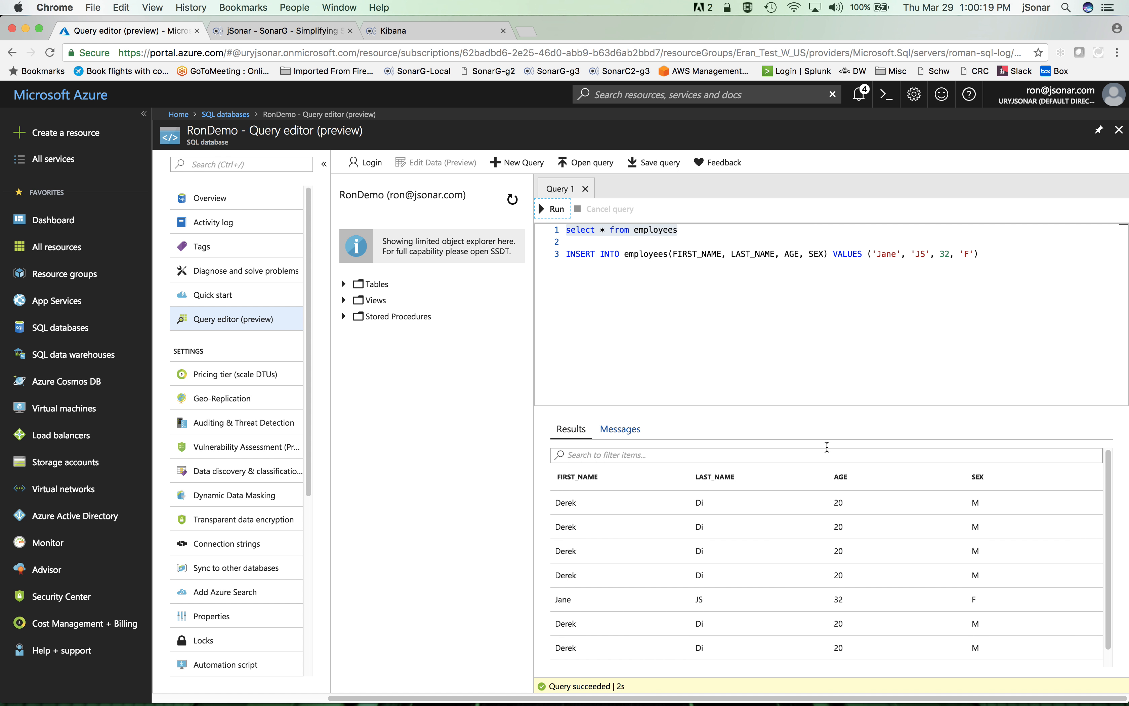
scroll(704, 563, "down", 1)
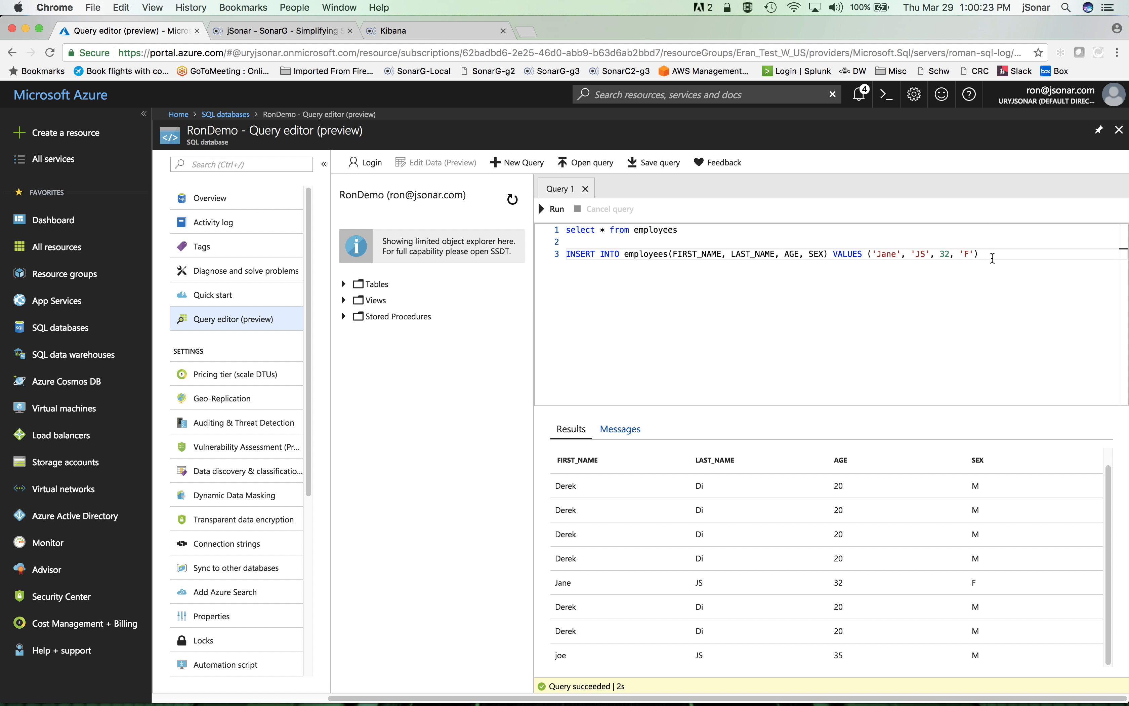
Add "select * from employees where FIRST_NAME=" on line 5 with the 35-year-old employee's first name in quotes, and run only that query
key("Return")
key("Return")
type("select")
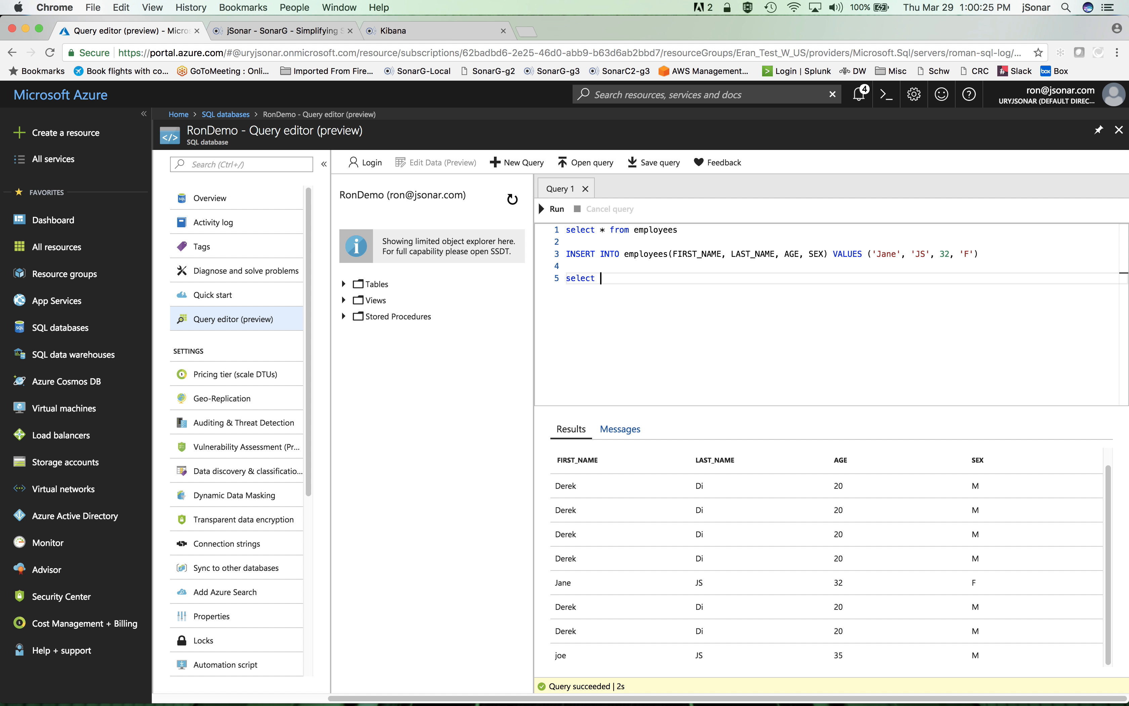
type(" * from employees where F")
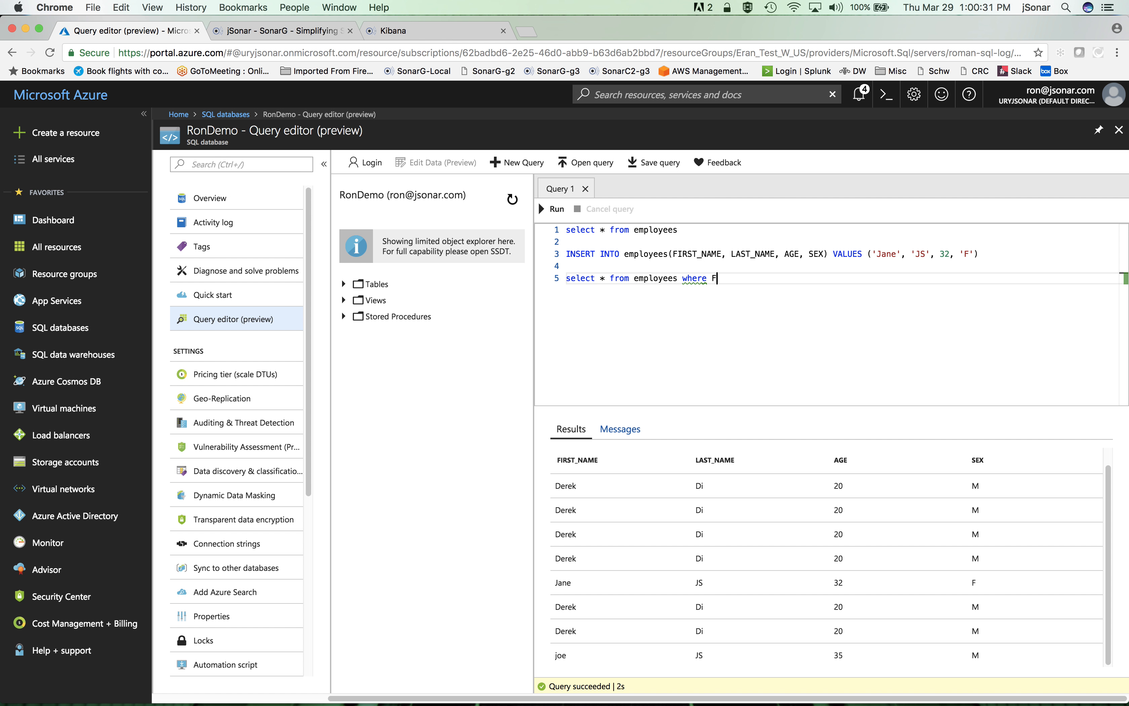
type("IRST_NAME='joe'")
left_click_drag(793, 279, 564, 279)
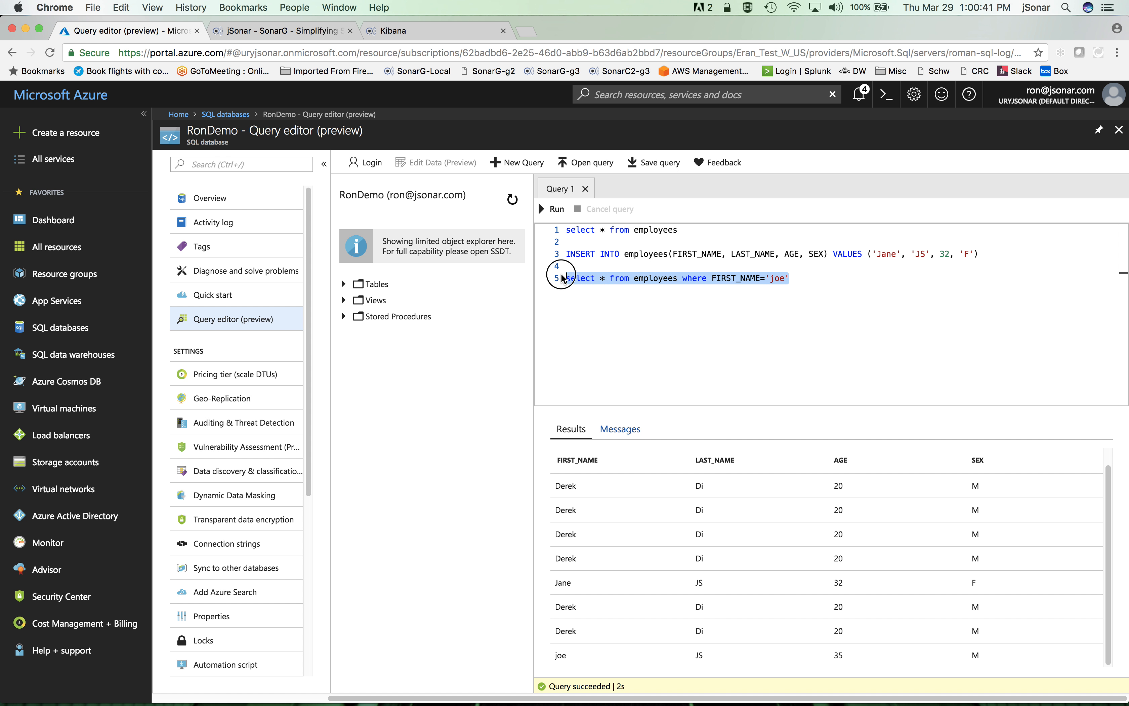
left_click(551, 209)
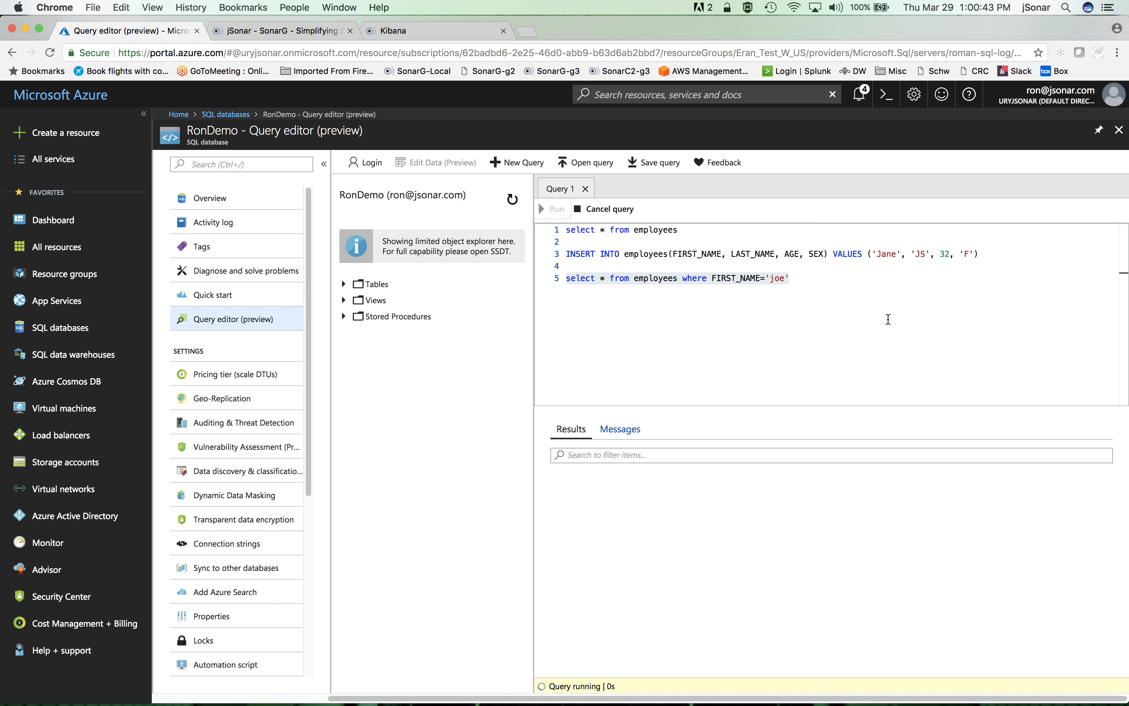
Start a new statement on line 7 reading "update employees set AGE=47"
left_click(816, 279)
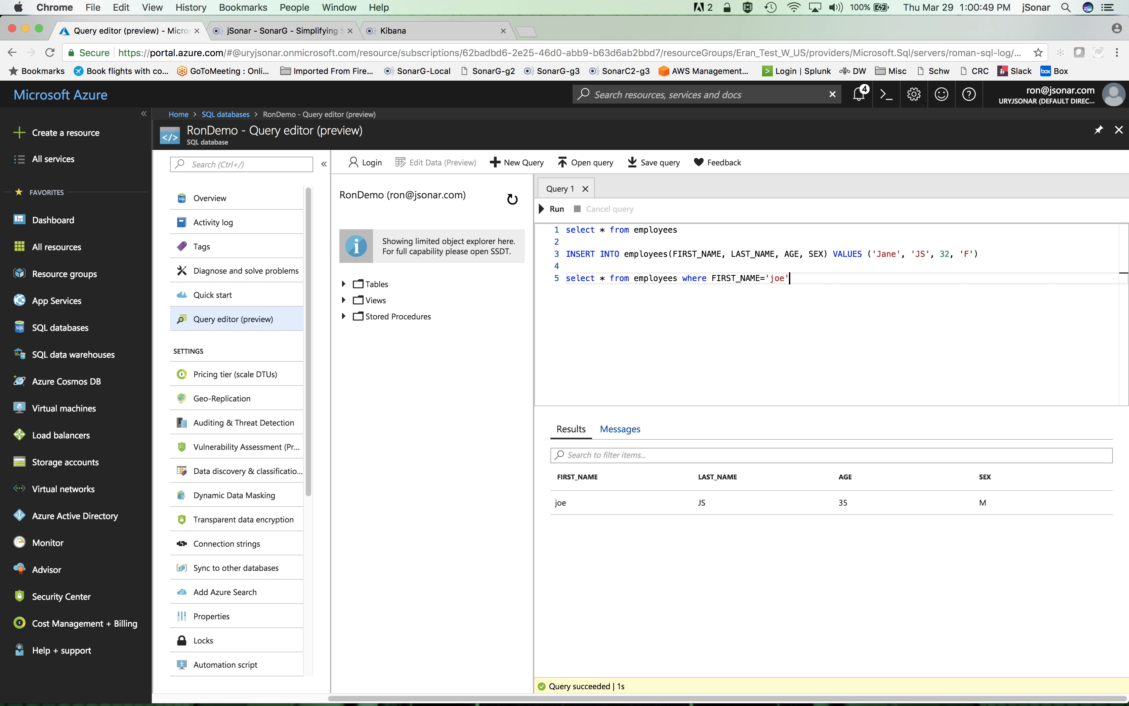
key("Return")
key("Return")
type("update")
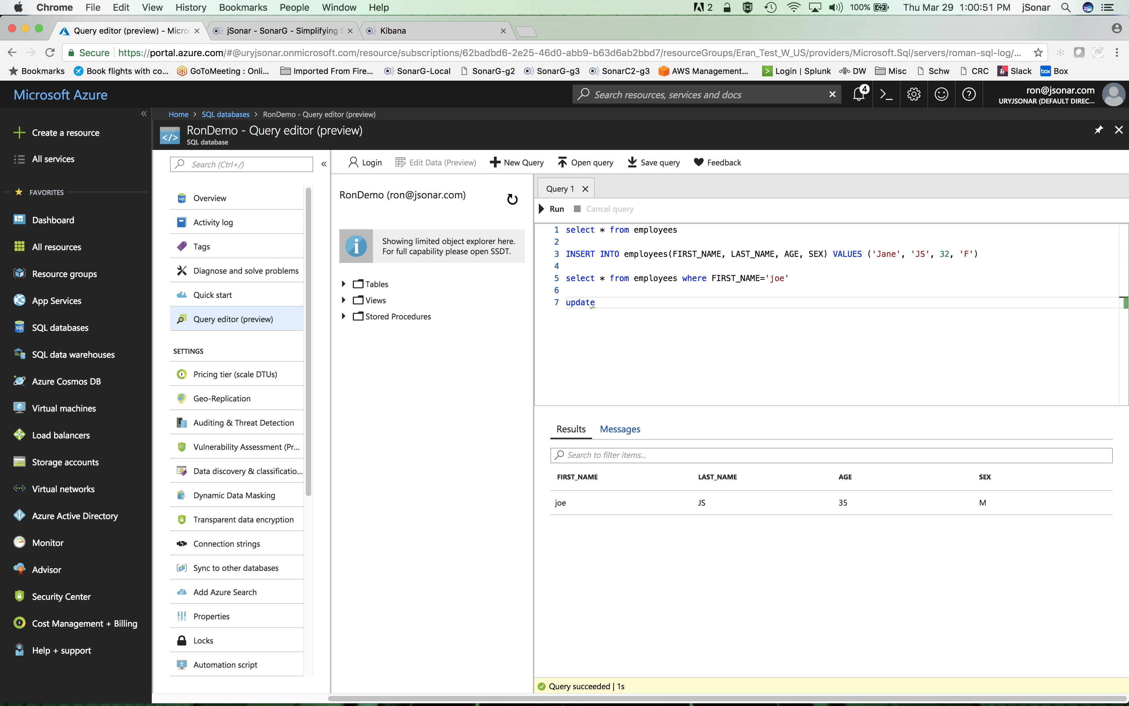
type(" employees set AGE=47")
Complete the line 7 update statement with the FIRST_NAME where clause copied from line 5, and run only that statement
left_click_drag(683, 277, 837, 278)
key("super+c")
left_click(732, 302)
key("super+v")
left_click_drag(843, 302, 556, 307)
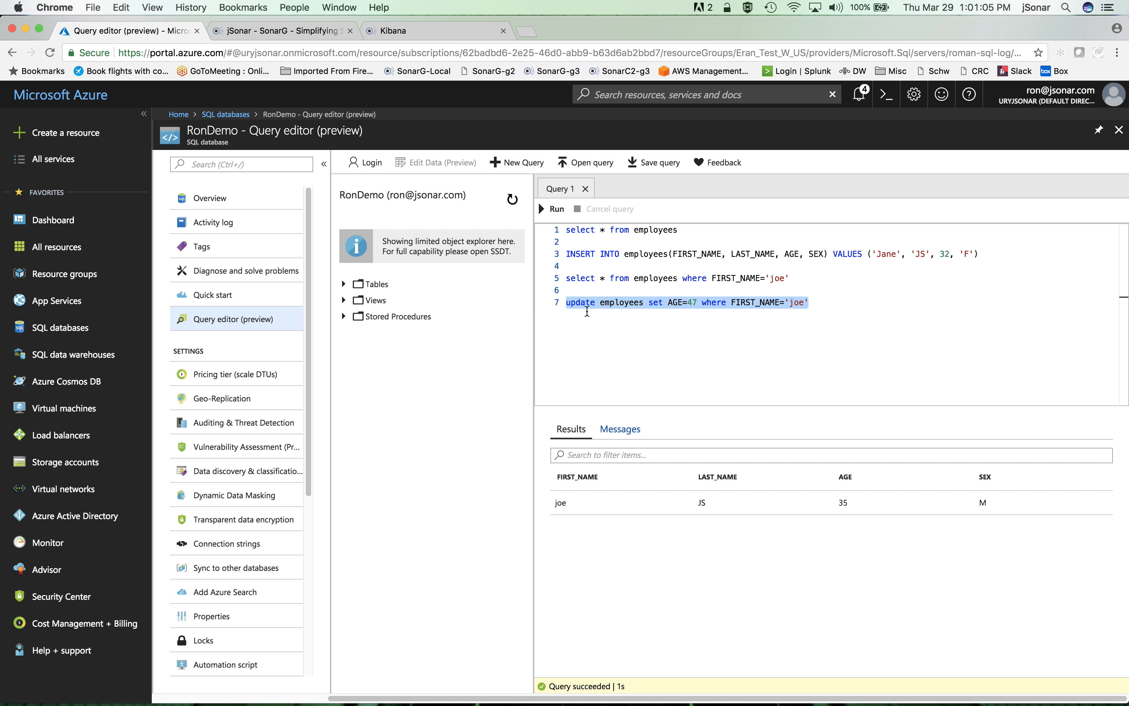
left_click(557, 211)
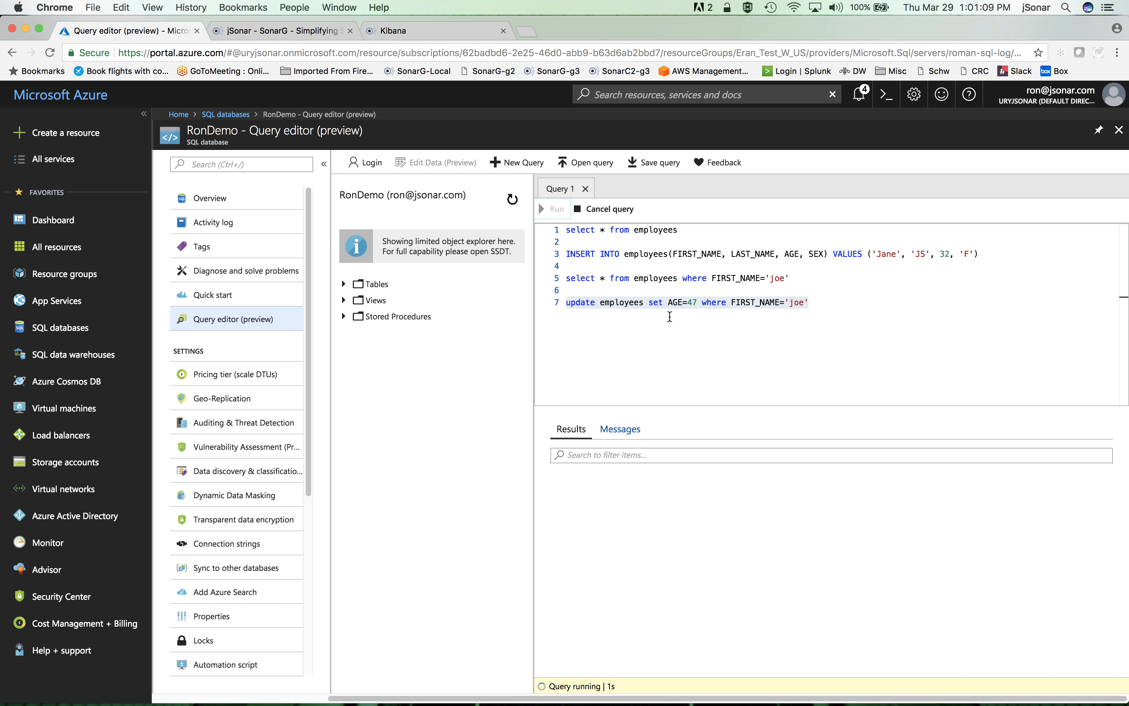
Rerun only "select * from employees" and examine the age in the updated employee's row
left_click_drag(681, 229, 557, 232)
left_click(547, 211)
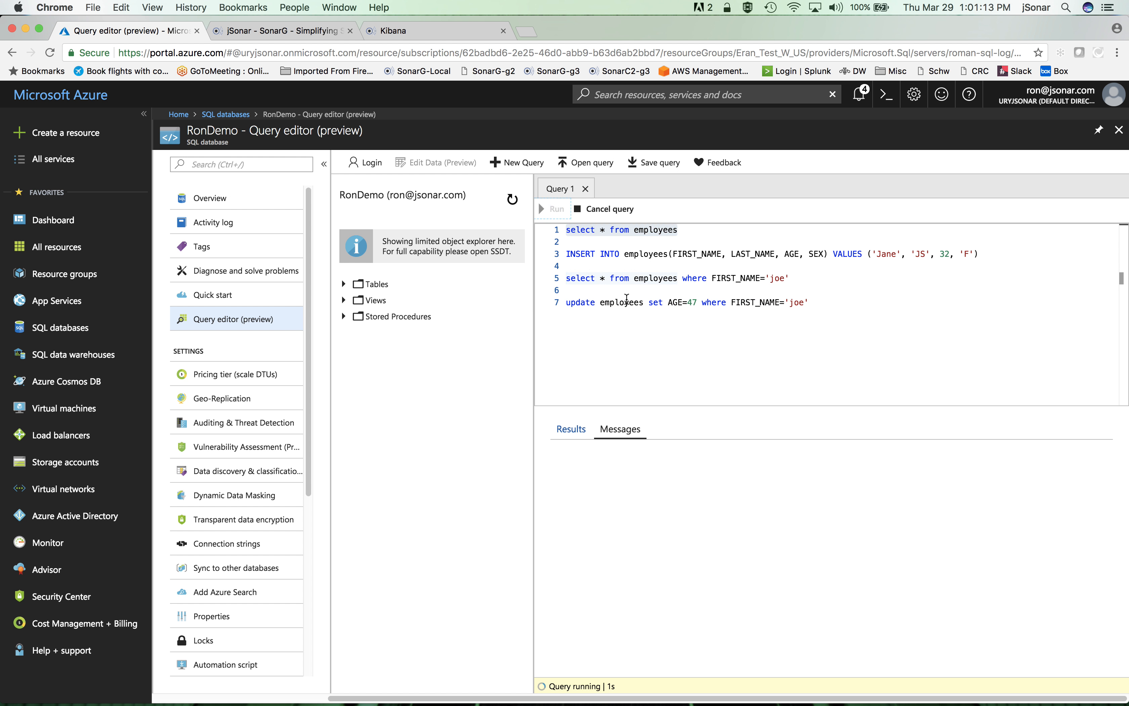
scroll(738, 591, "down", 2)
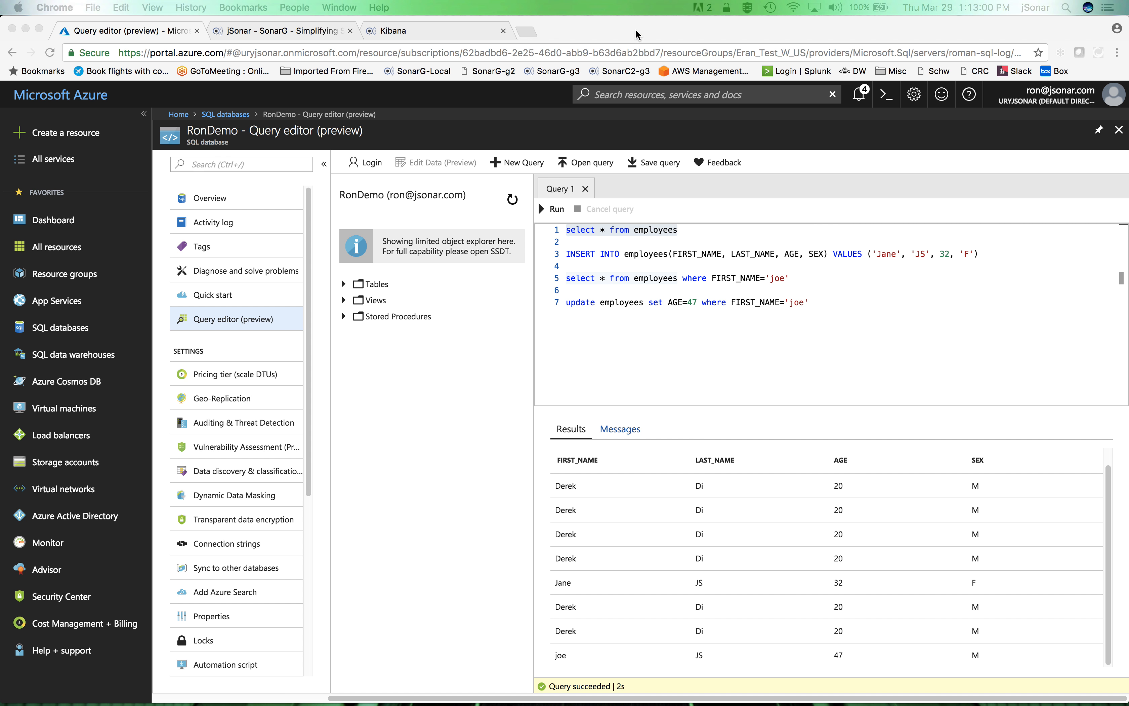
Switch to the Kibana Discover view and refresh the search to load the latest audit records
left_click(635, 28)
left_click(407, 30)
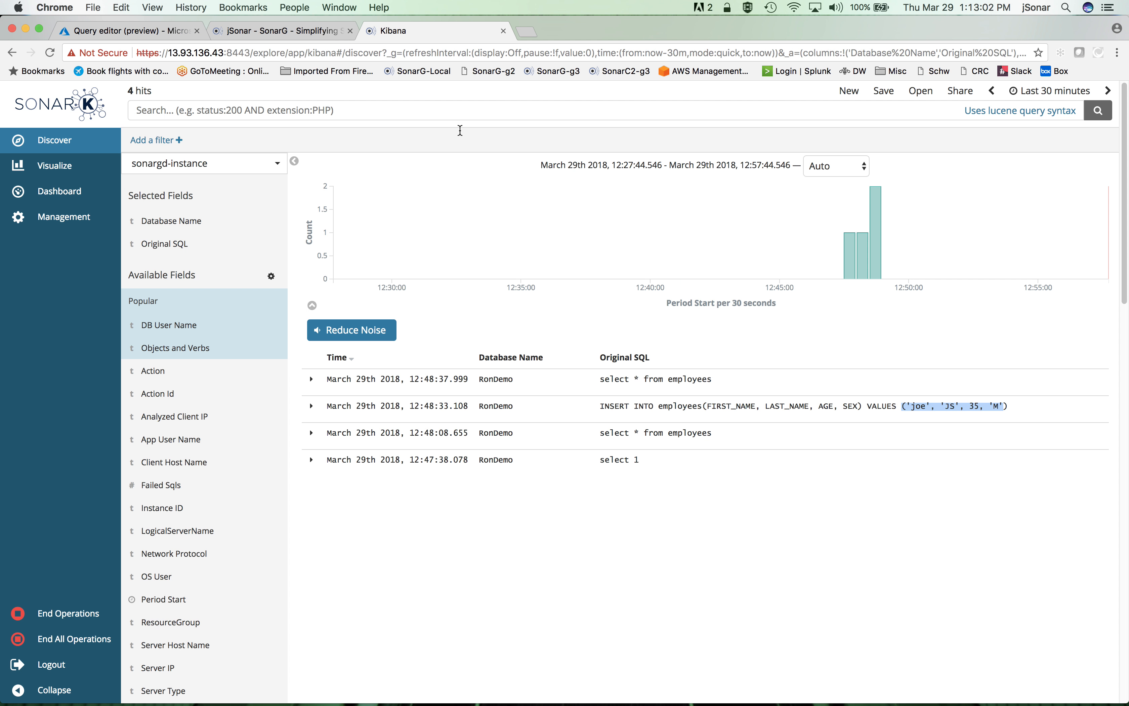
left_click(1098, 110)
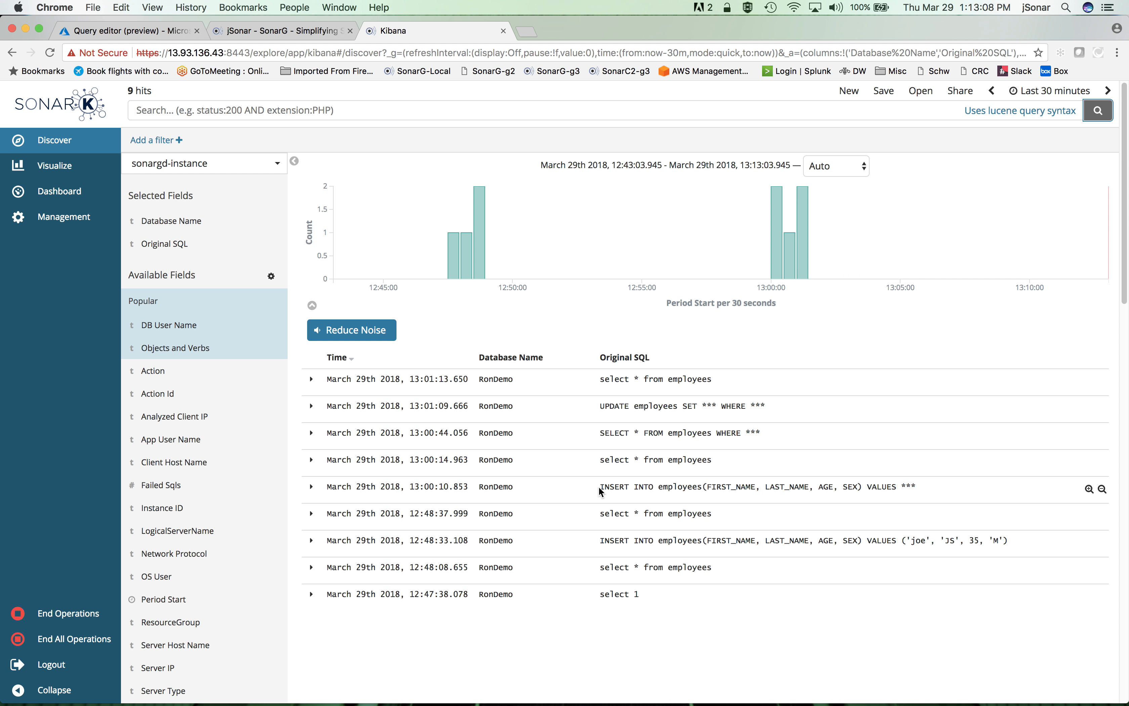
Compare the Original SQL values in the 13:00:10 INSERT, 12:48:33 INSERT and 13:00:44 SELECT records to see how literals are logged
left_click_drag(600, 486, 921, 497)
left_click_drag(906, 540, 926, 540)
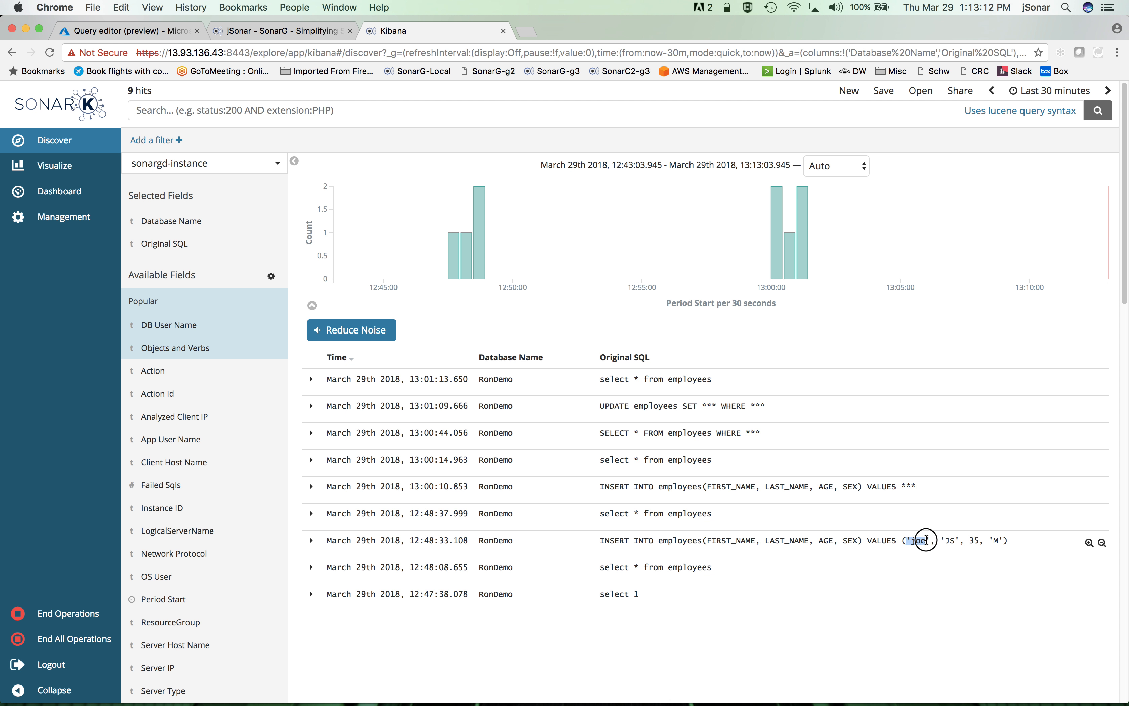
left_click_drag(600, 433, 787, 441)
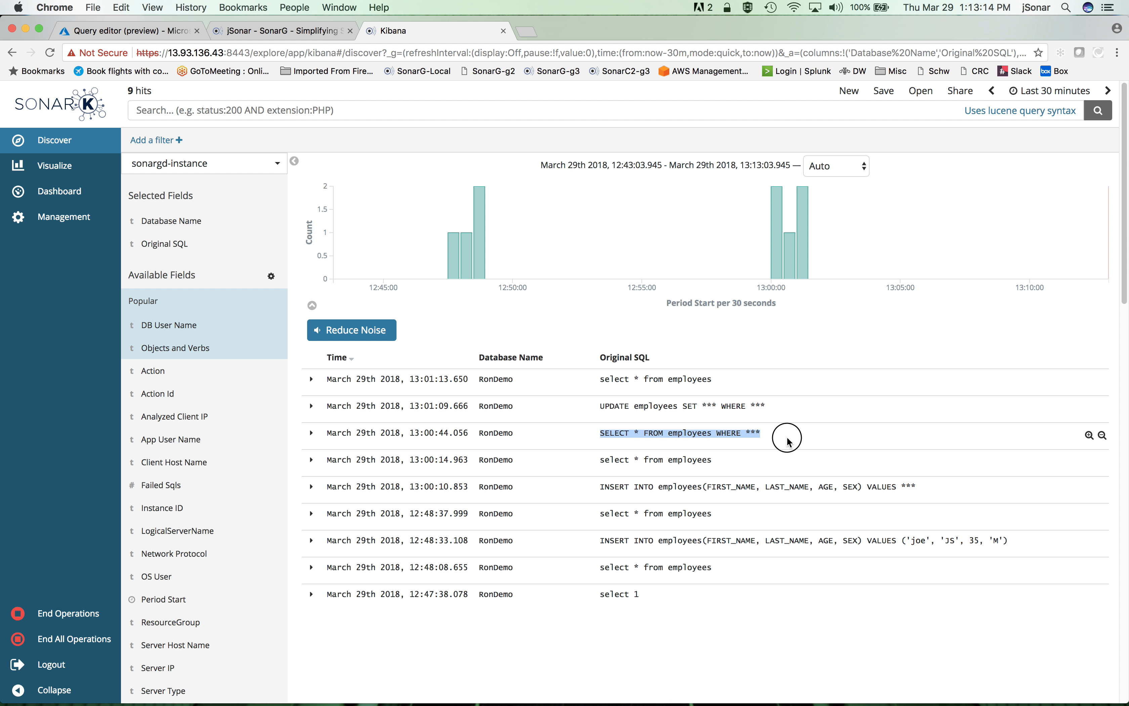
double_click(753, 433)
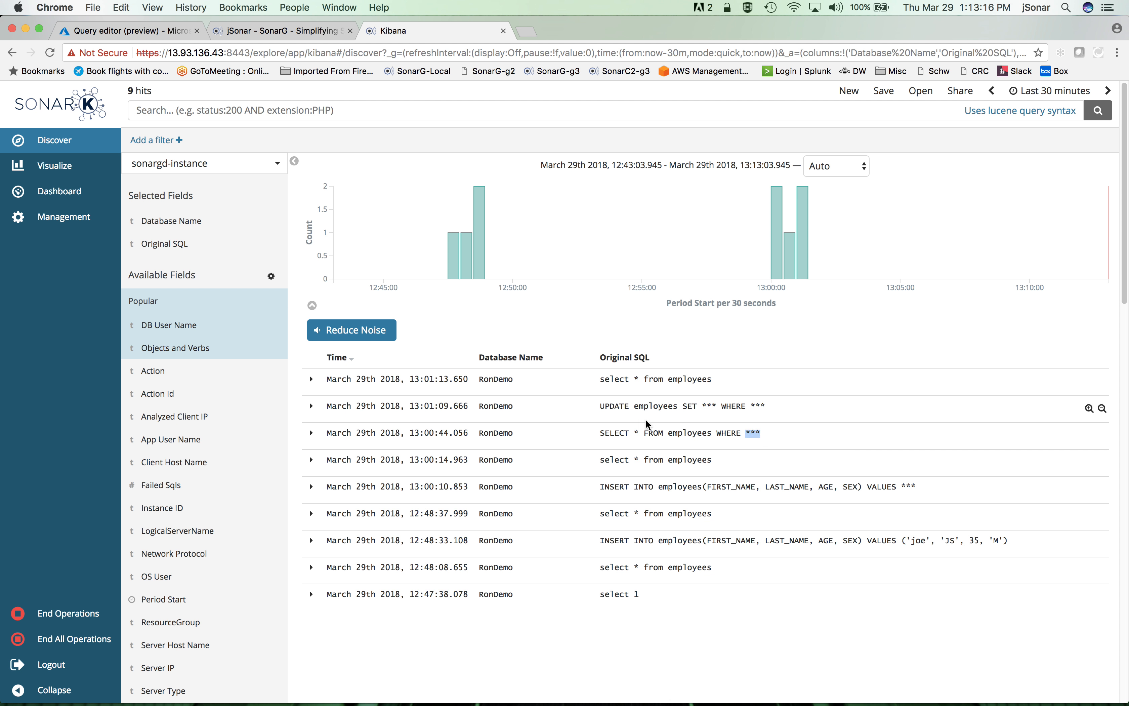